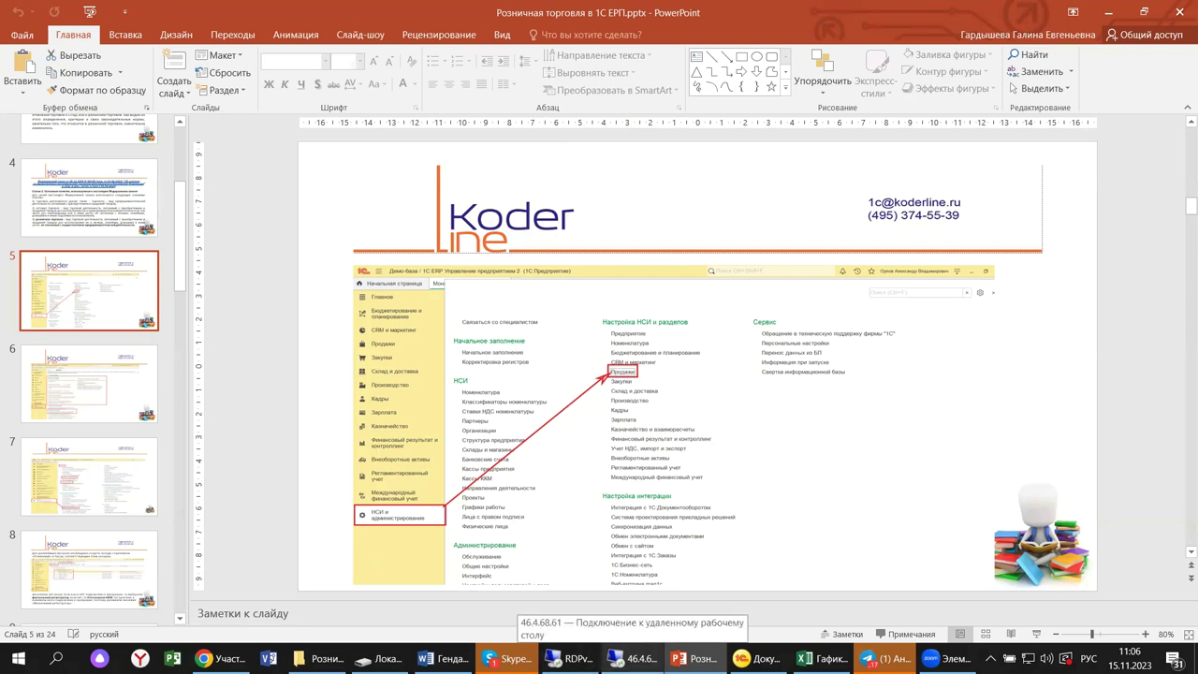
# - Switch to the remote 1C session and open the Продажи settings with the Розничные продажи section expanded
pyautogui.click(636, 658)
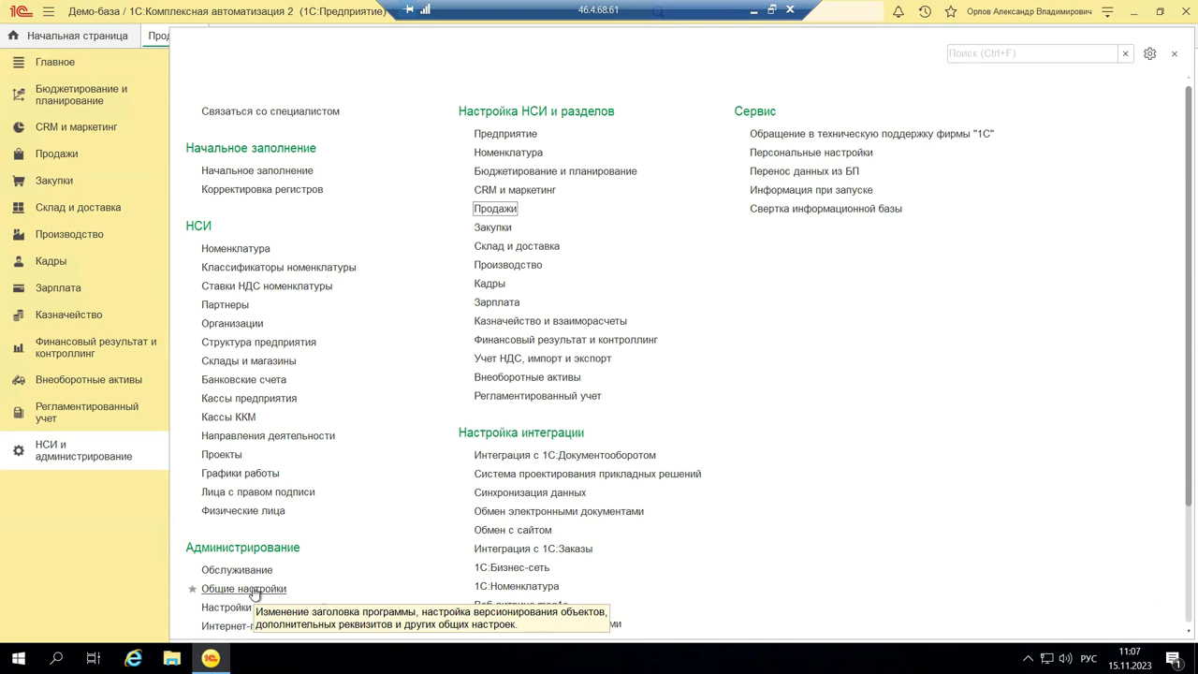
pyautogui.click(502, 211)
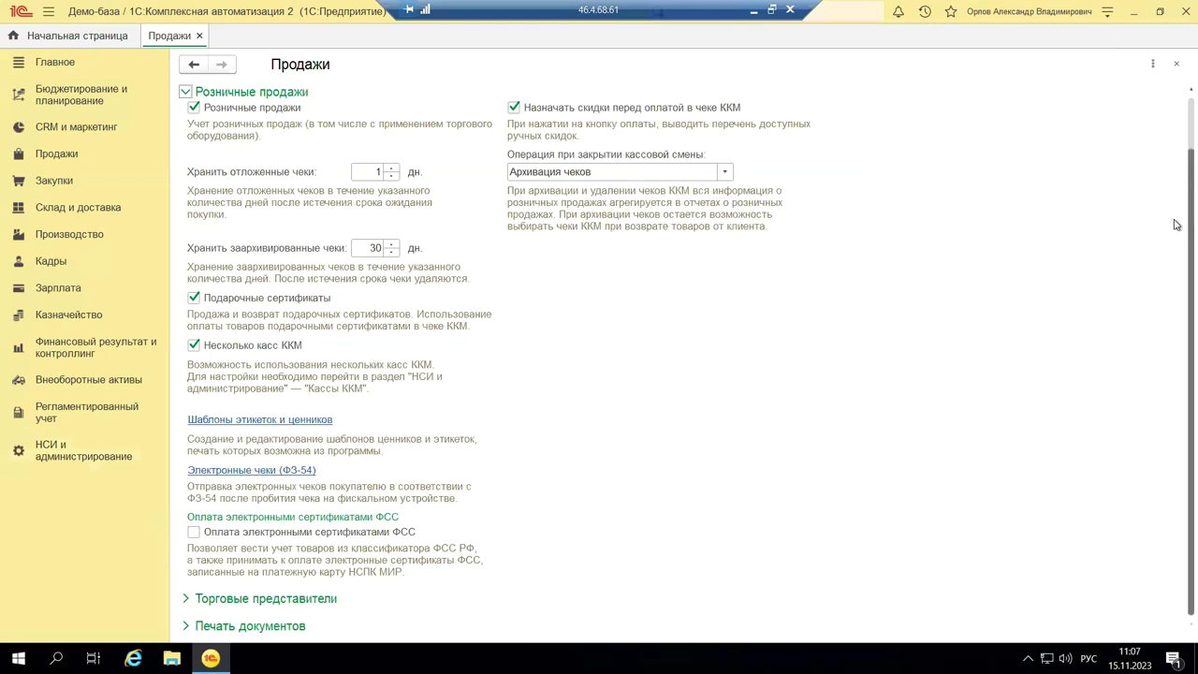
pyautogui.scroll(2, 1177, 205)
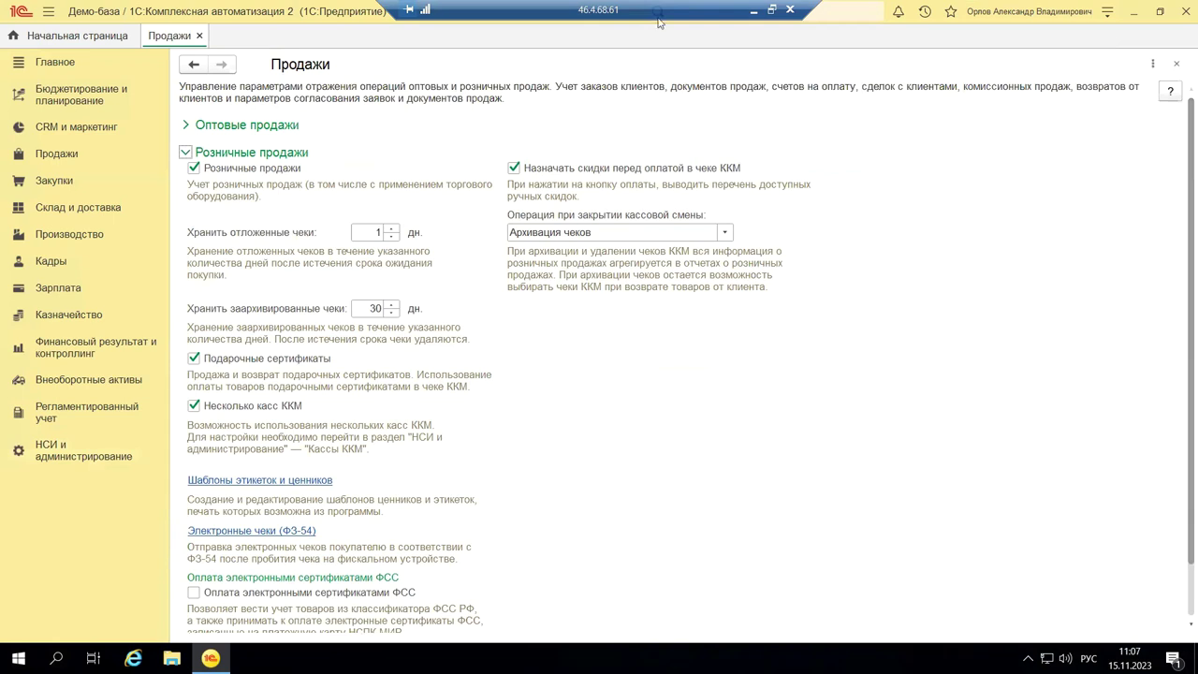
pyautogui.click(186, 153)
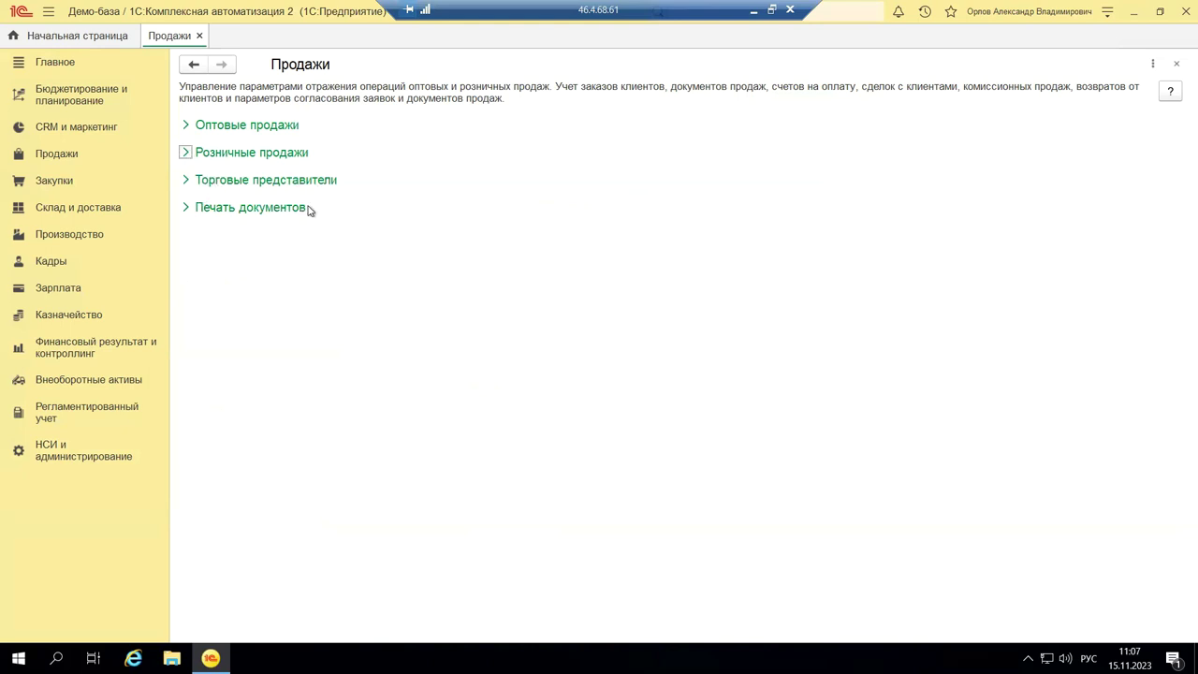
pyautogui.click(184, 153)
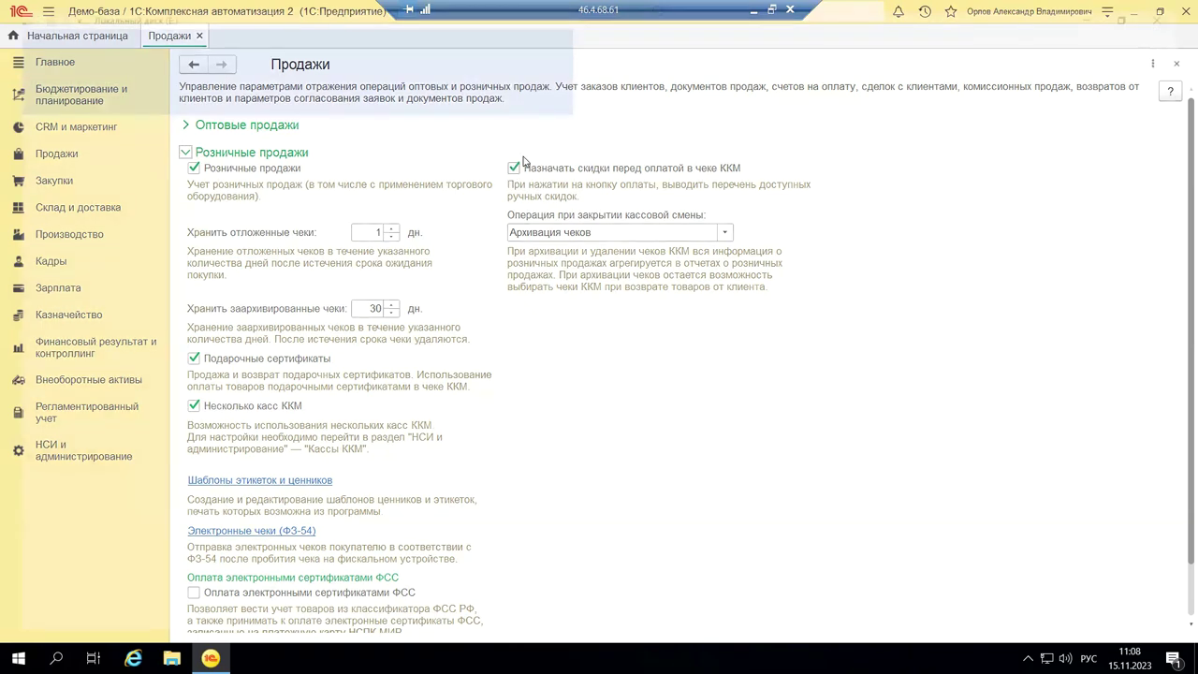
pyautogui.hotkey('alt', 'Tab')
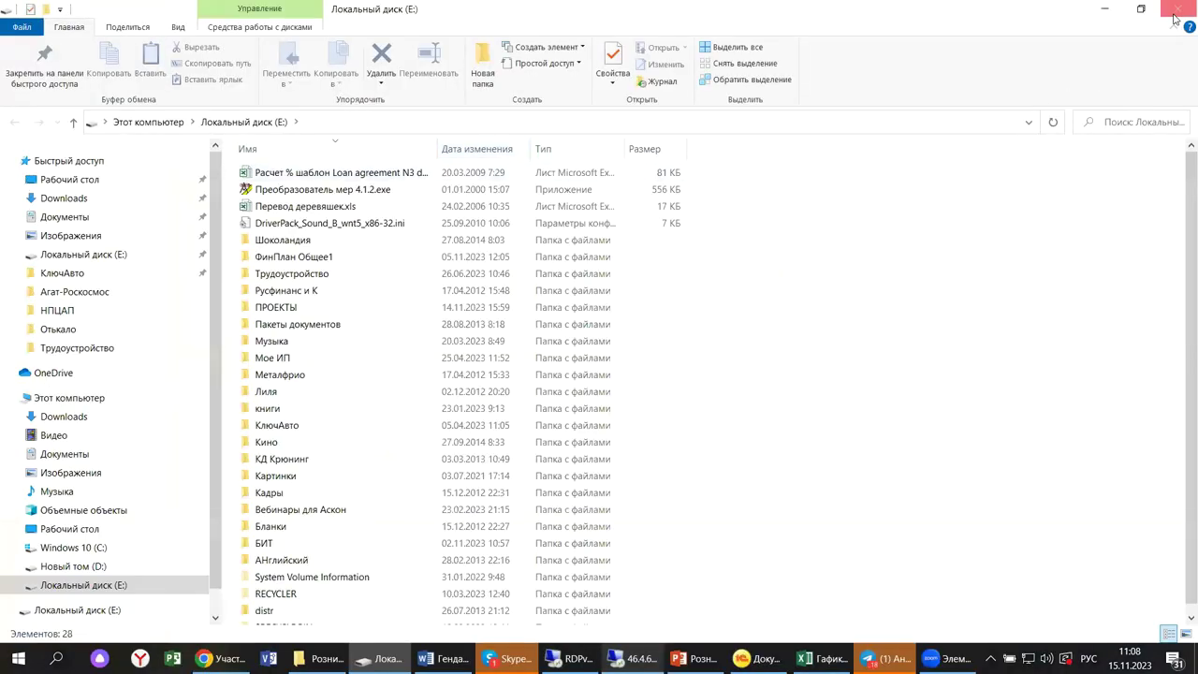
pyautogui.click(1177, 9)
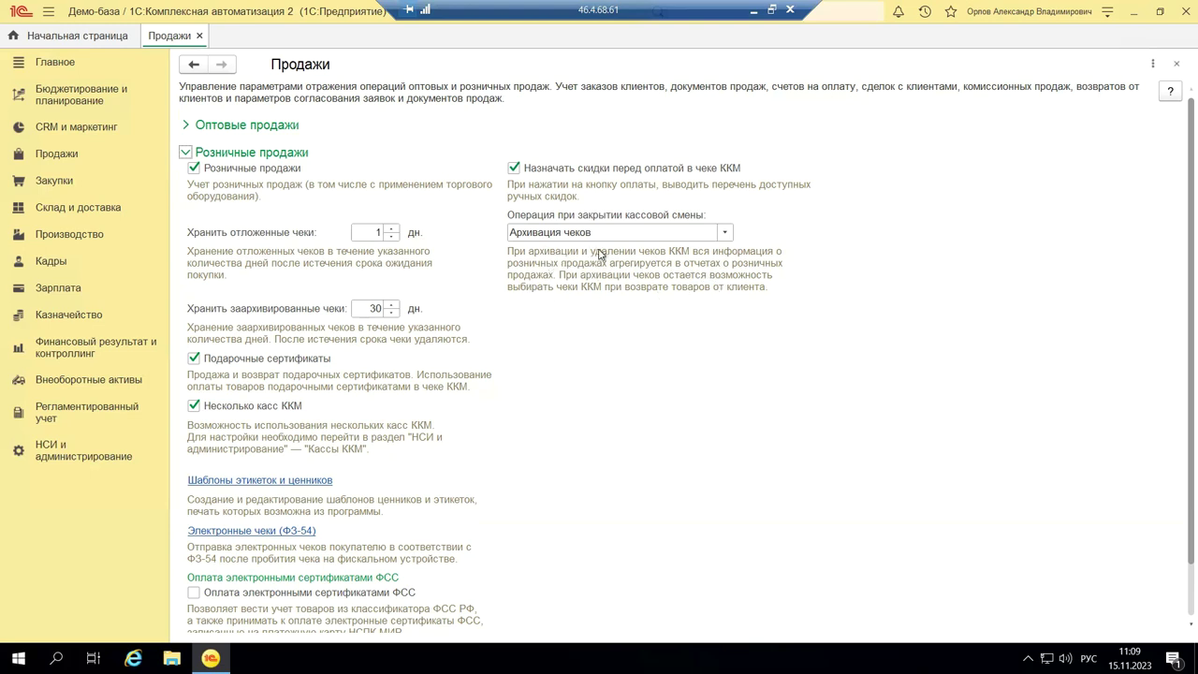
# - Examine the available operations for closing a cash shift and the rest of the Розничные продажи settings
pyautogui.click(726, 236)
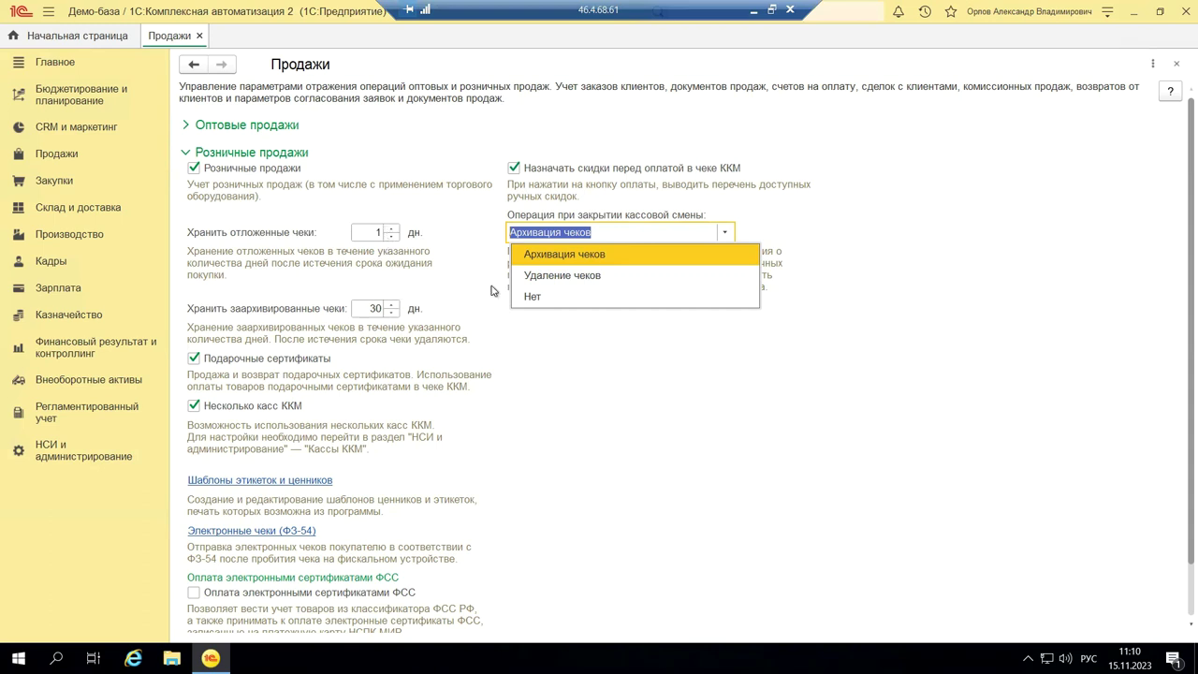
pyautogui.click(842, 343)
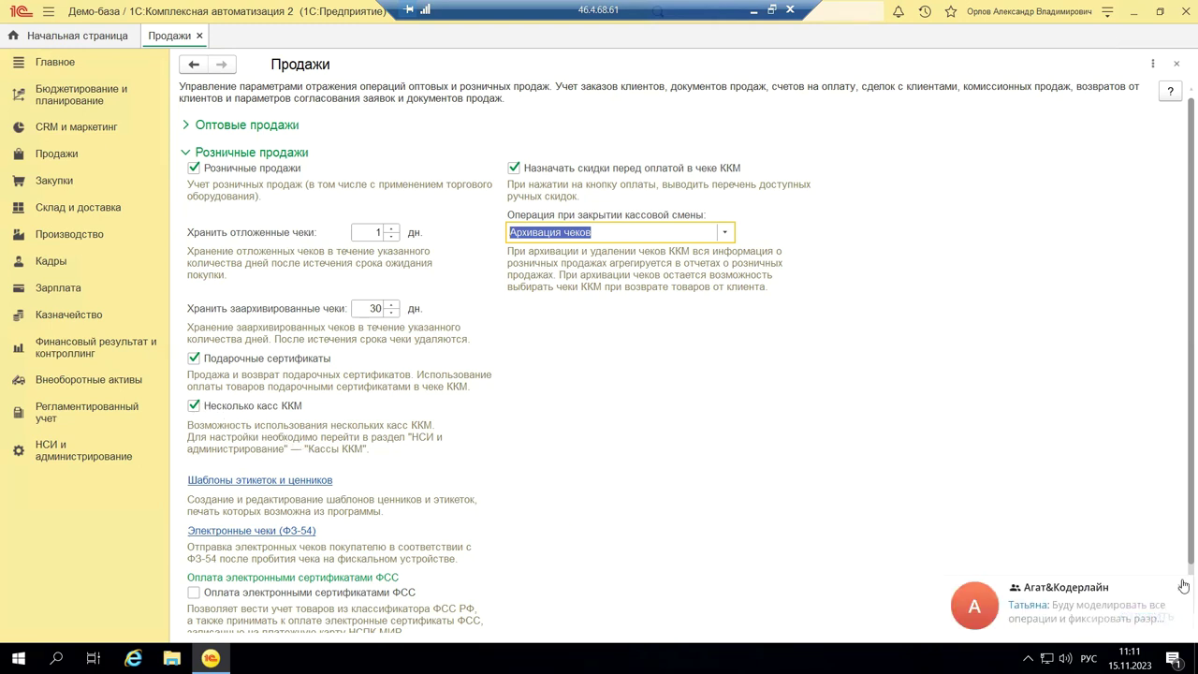
pyautogui.click(1178, 586)
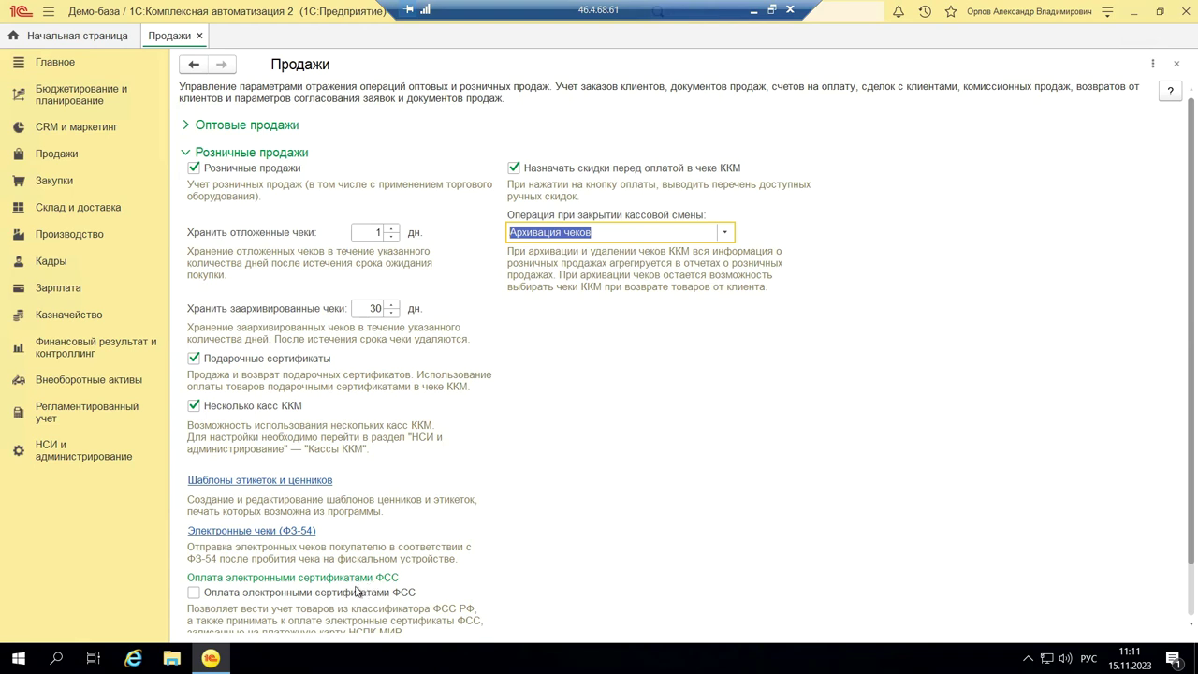
pyautogui.scroll(-1, 467, 593)
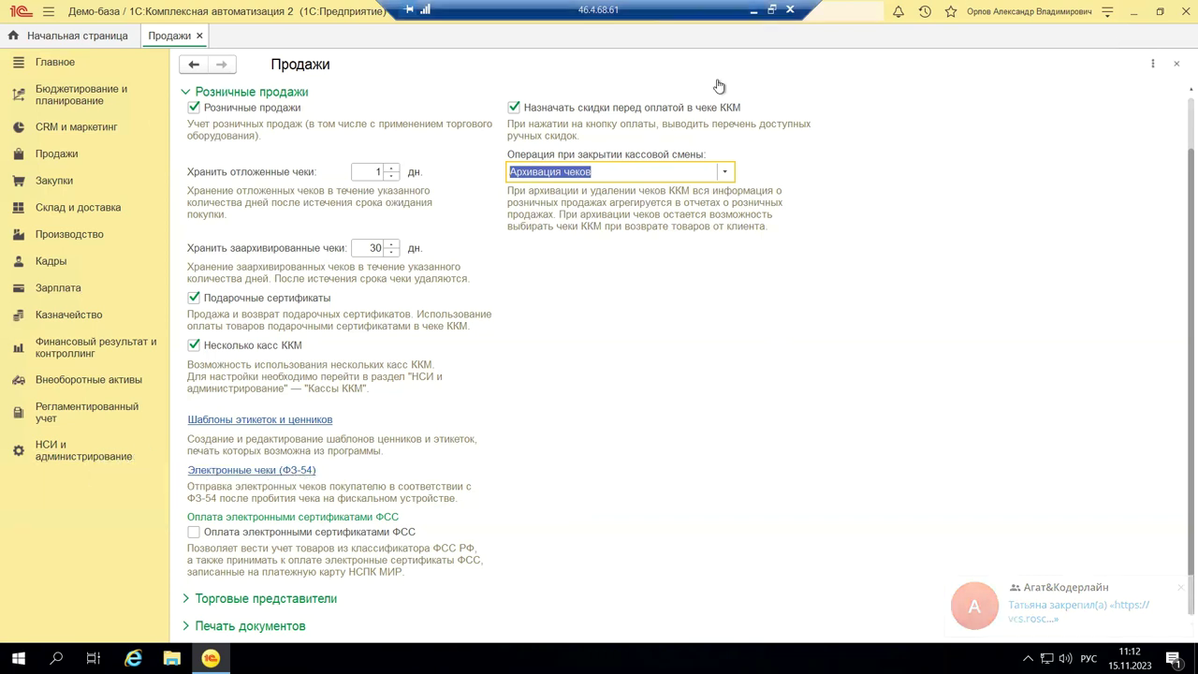
# - Switch to the PowerPoint presentation and show slide 6 with the retail sales settings
pyautogui.hotkey('alt', 'Tab')
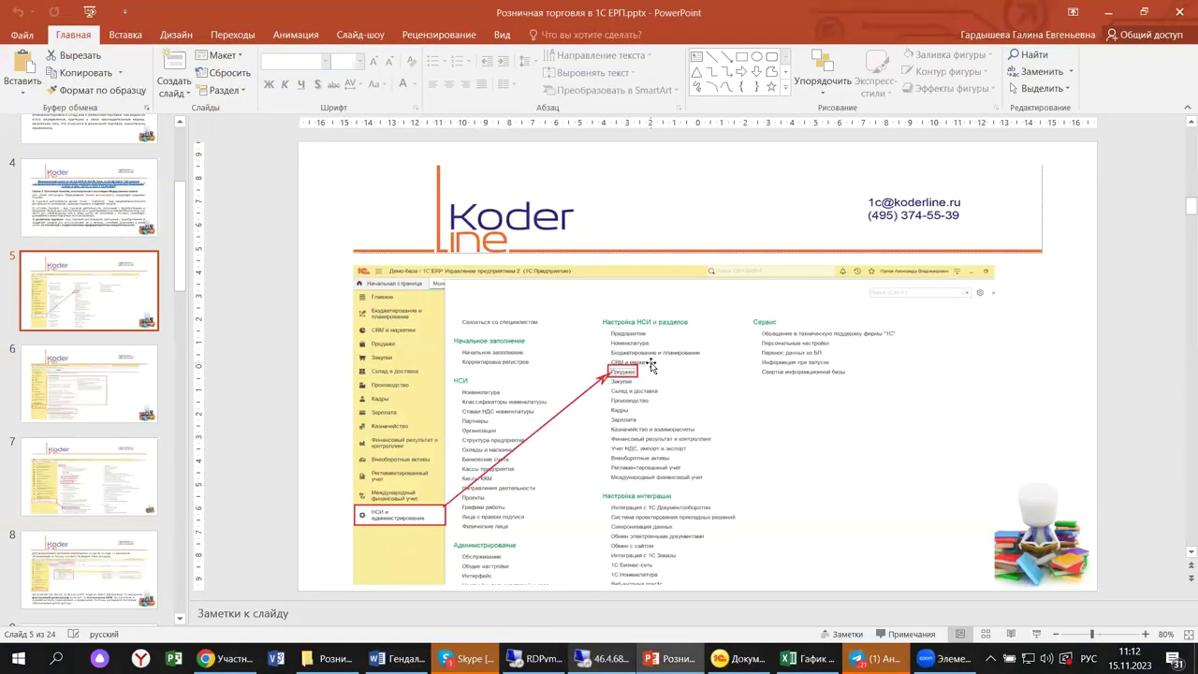
pyautogui.click(106, 397)
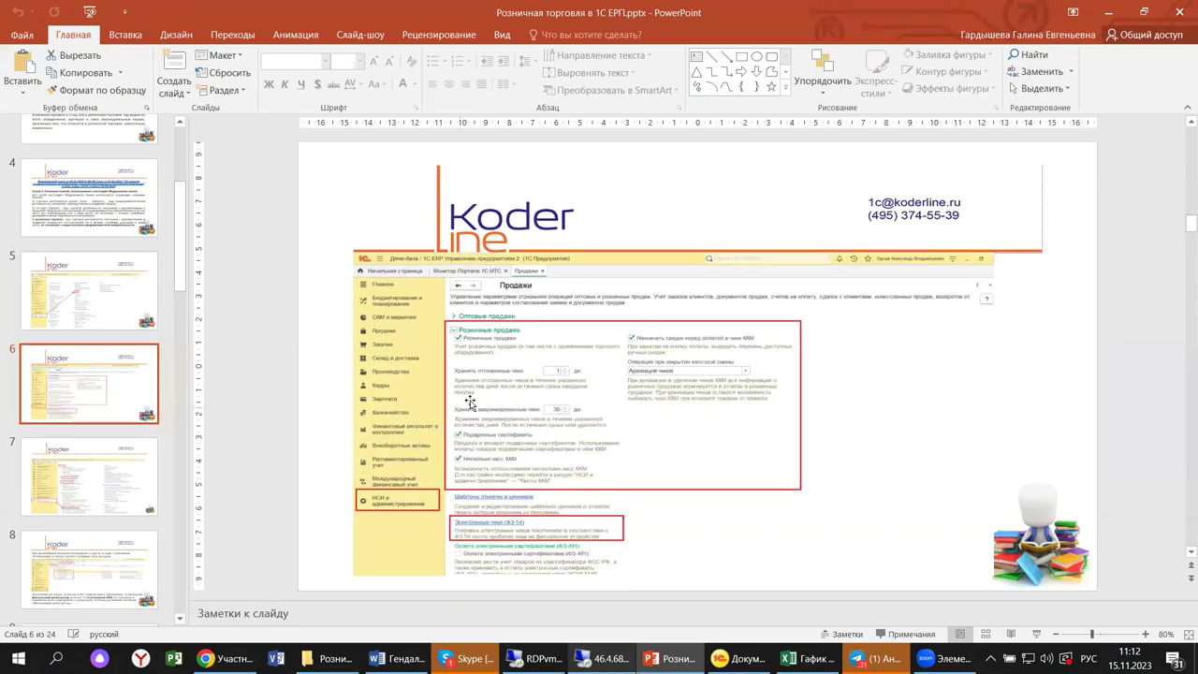
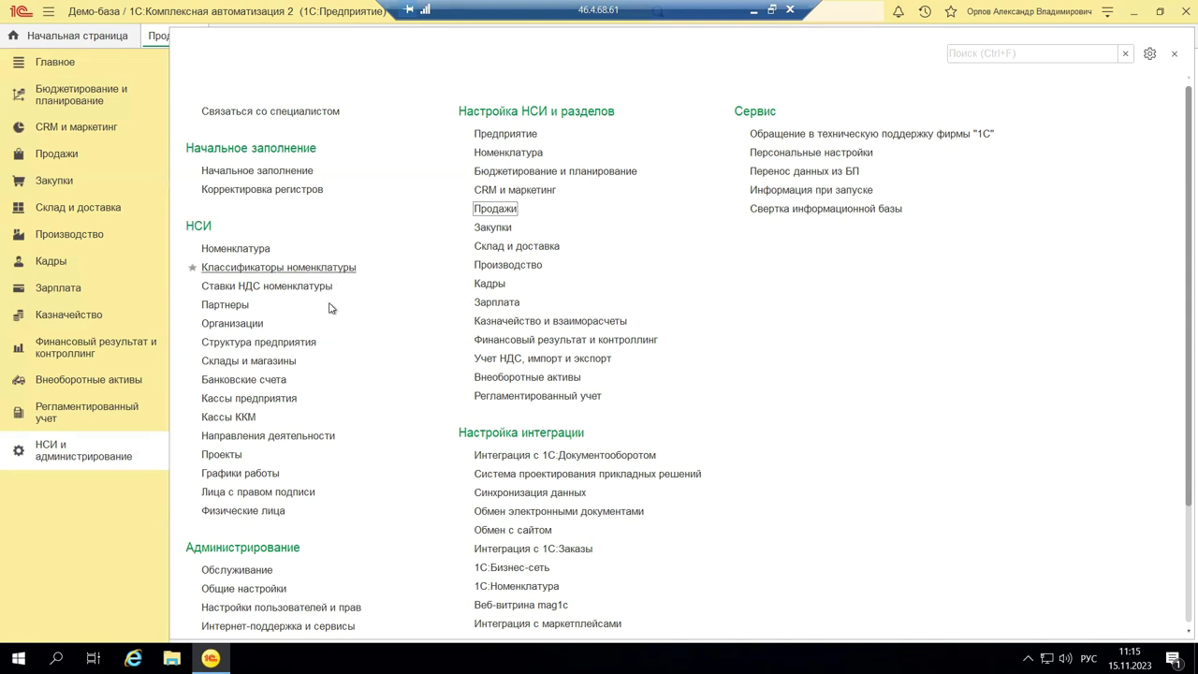
# - Open the Организации list, look through the organization card of Андромеда Сервис and close the card
pyautogui.click(212, 322)
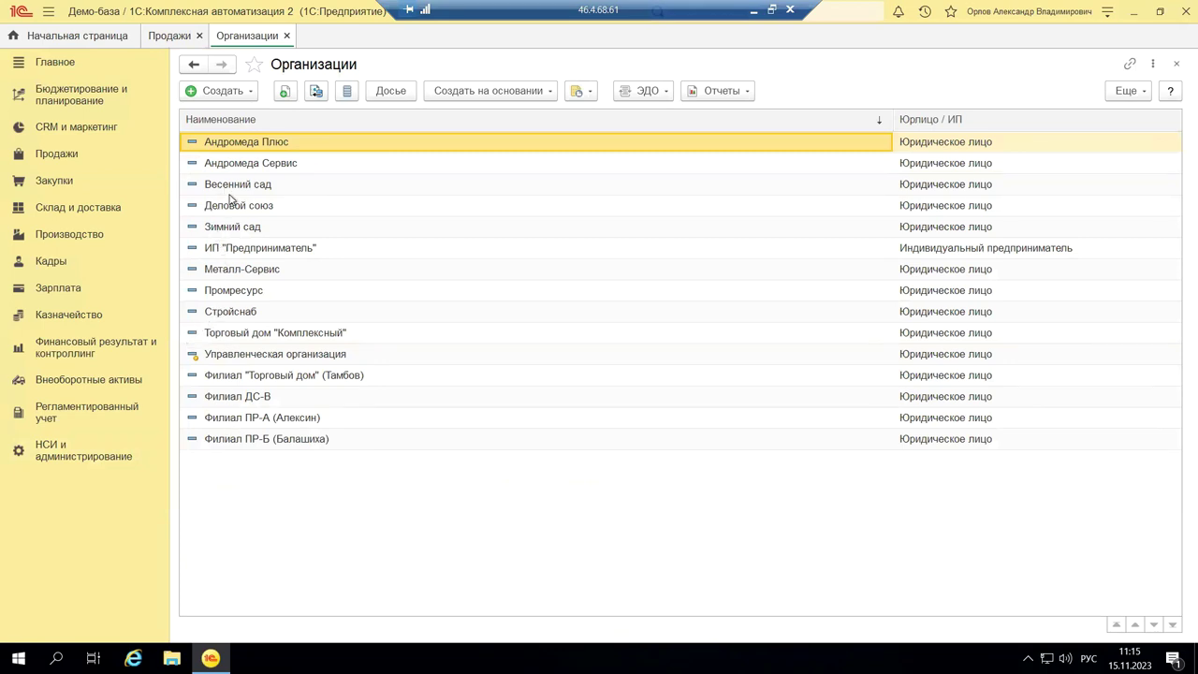
pyautogui.click(259, 163)
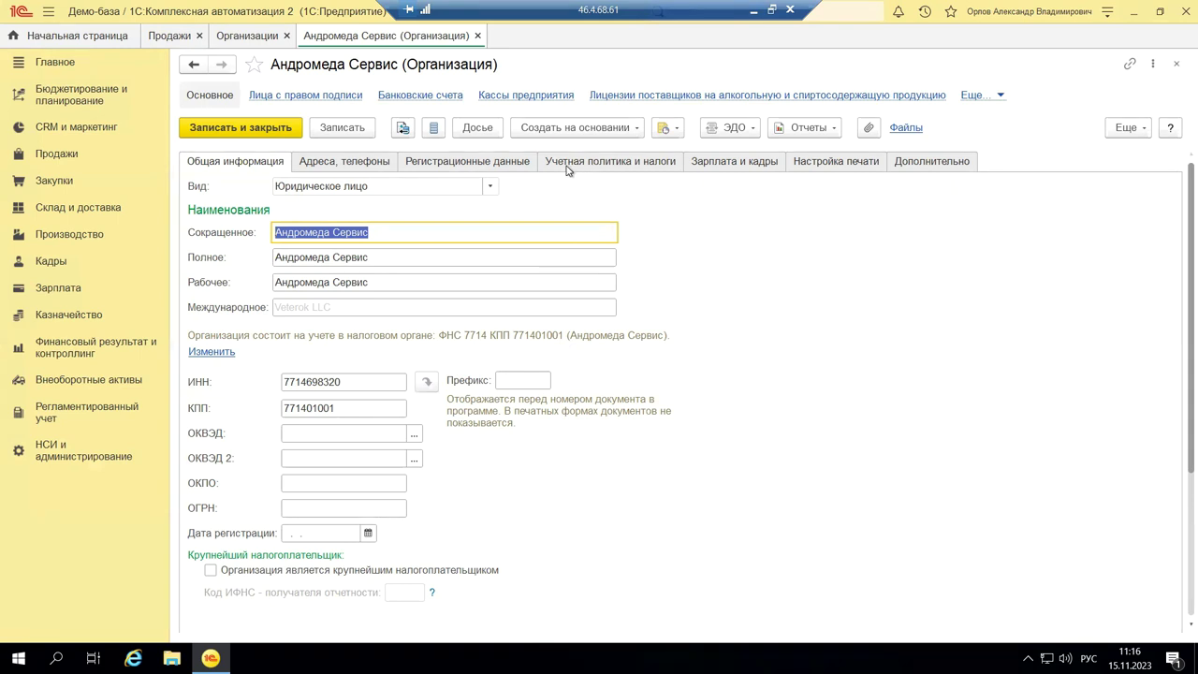
pyautogui.click(1176, 66)
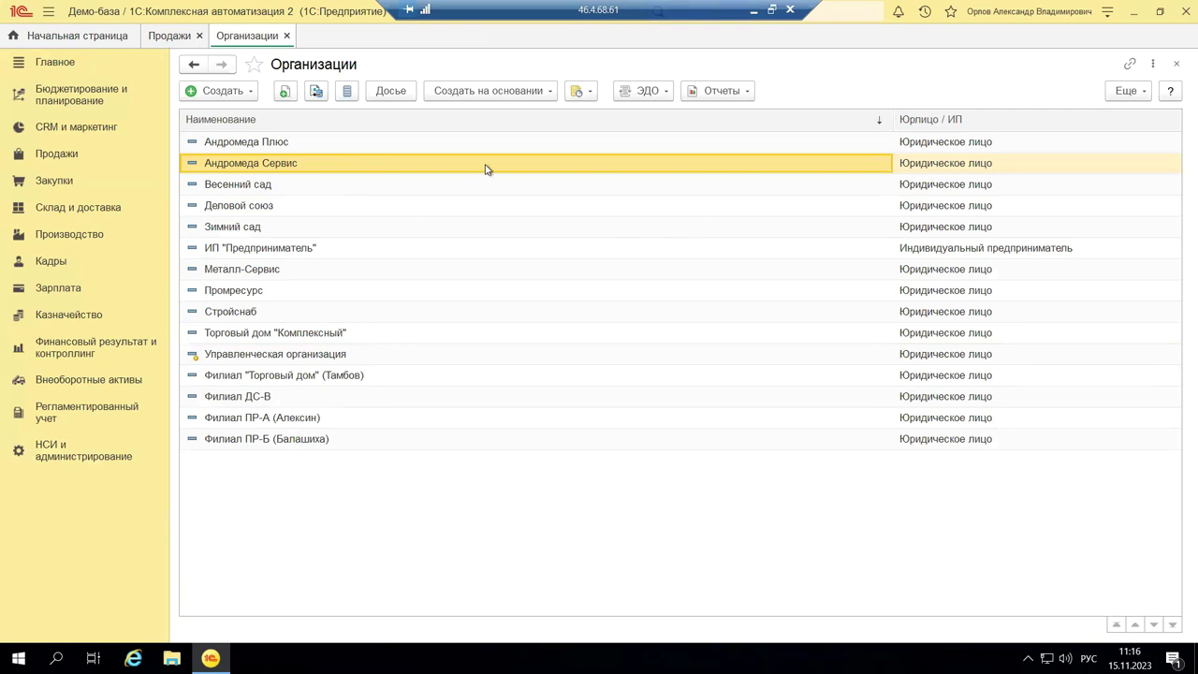
# - Check slide 7 of the PowerPoint presentation and return to the remote 1C session
pyautogui.click(753, 9)
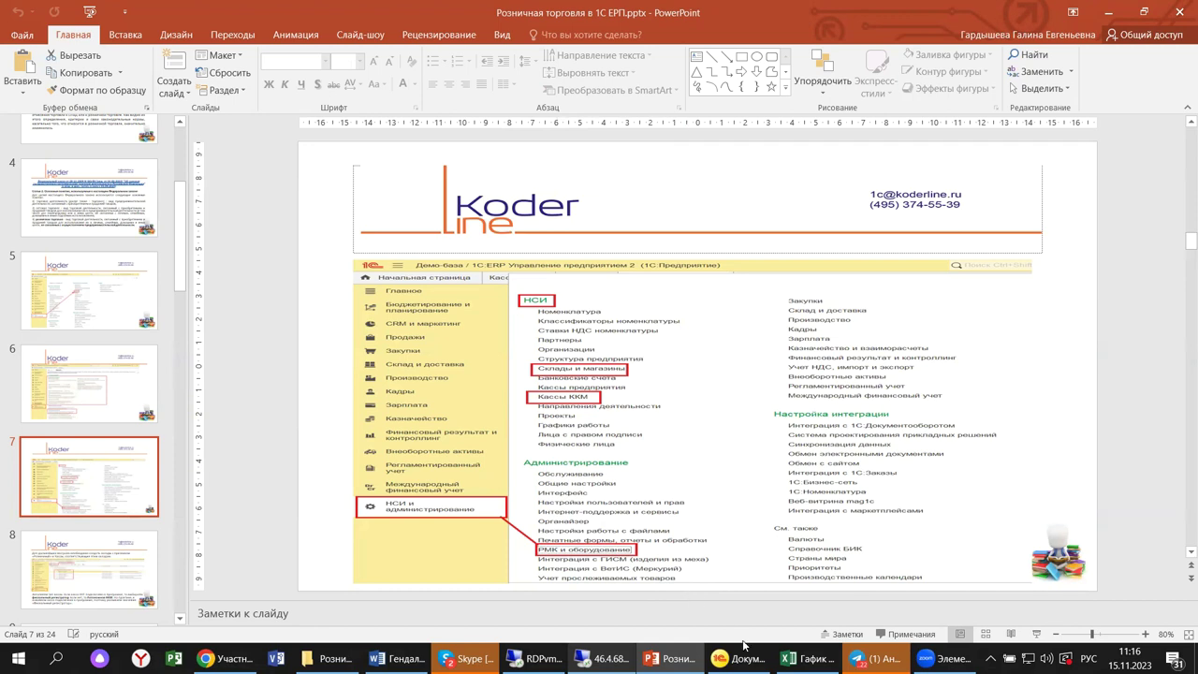
pyautogui.moveTo(667, 657)
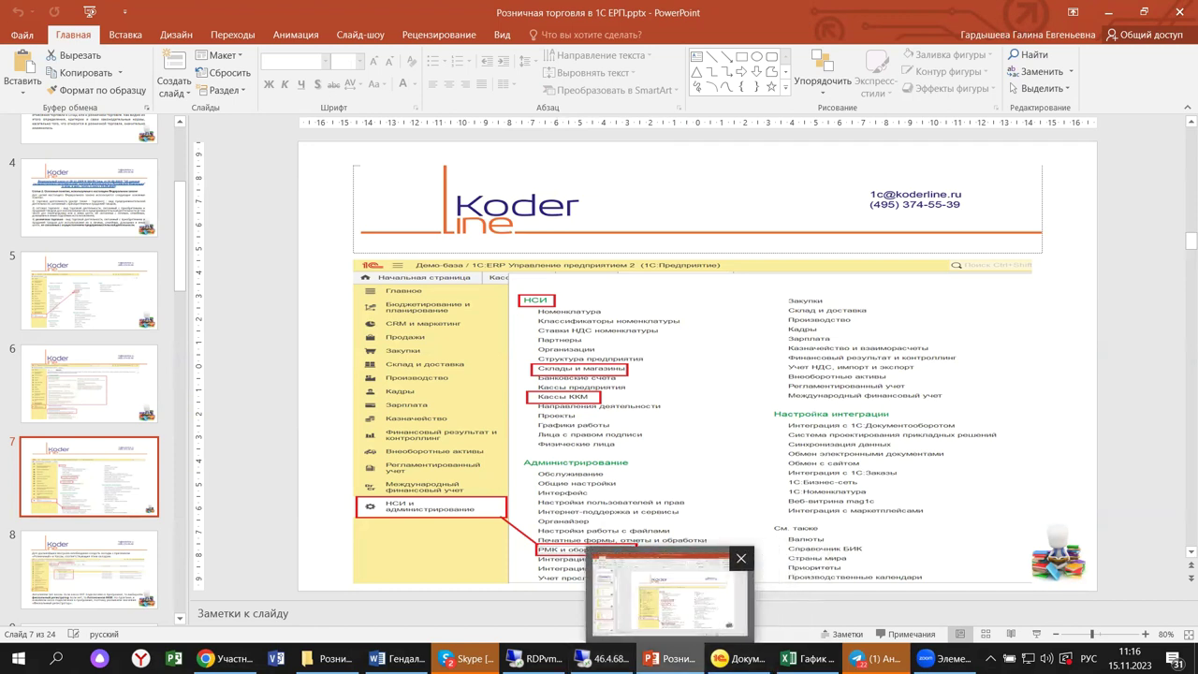
pyautogui.click(607, 658)
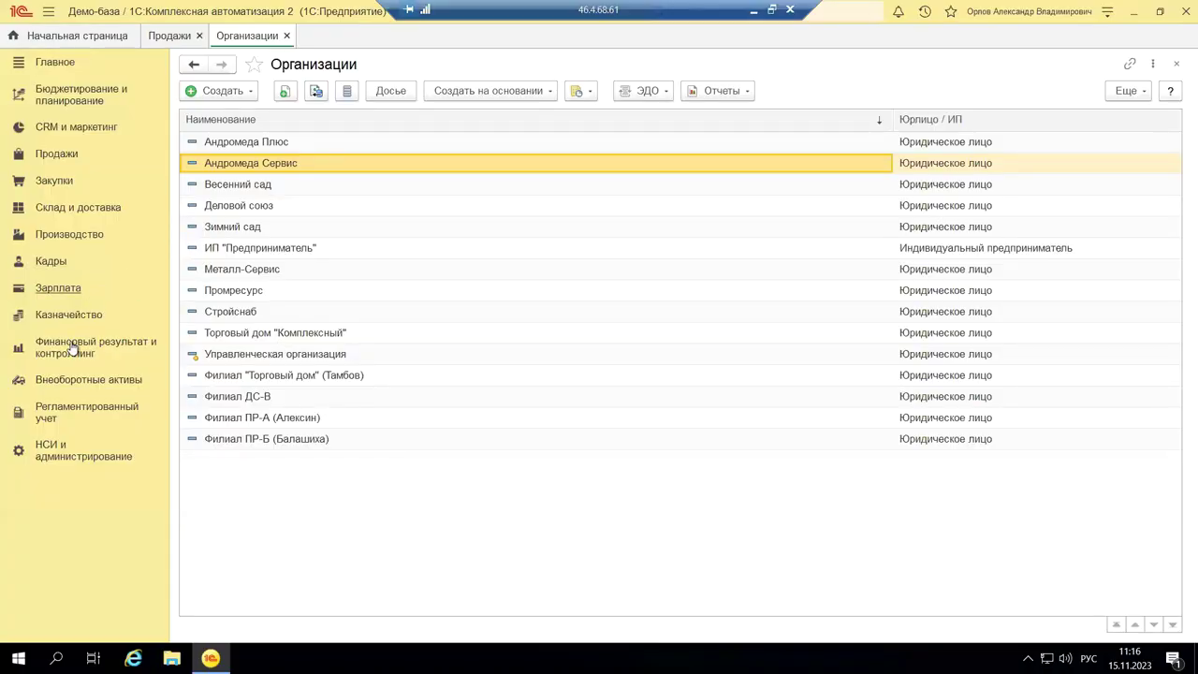
# - Open the РМК и оборудование settings in the НСИ и администрирование section
pyautogui.click(94, 450)
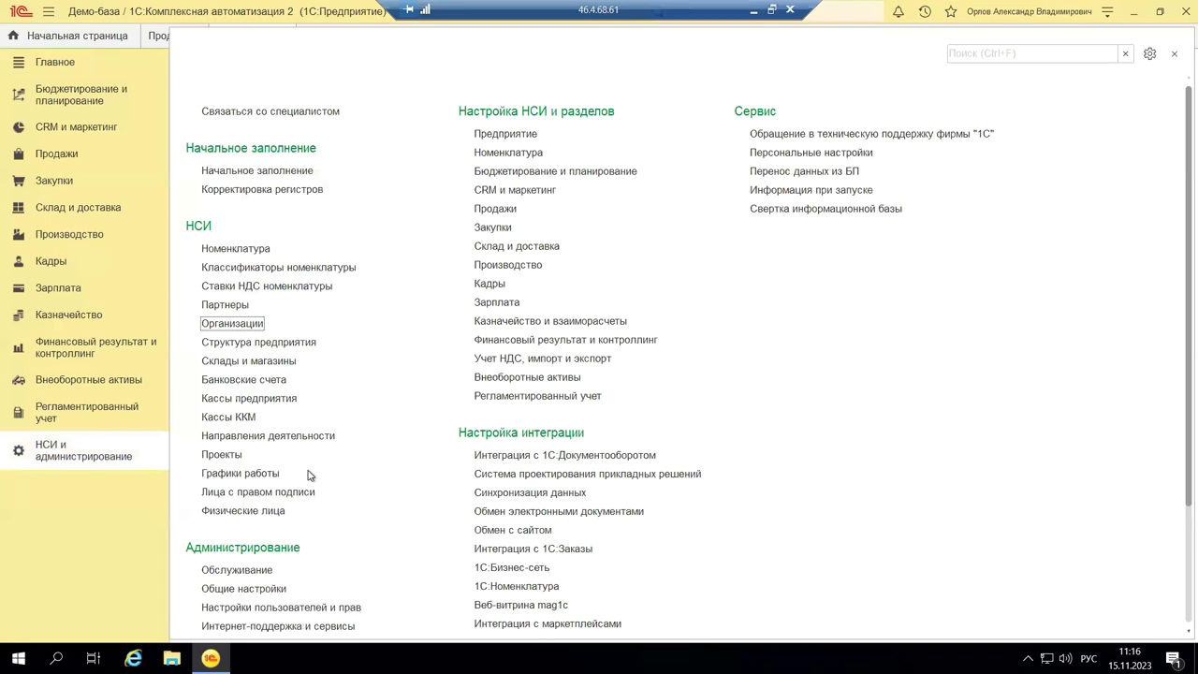
pyautogui.scroll(-3, 304, 478)
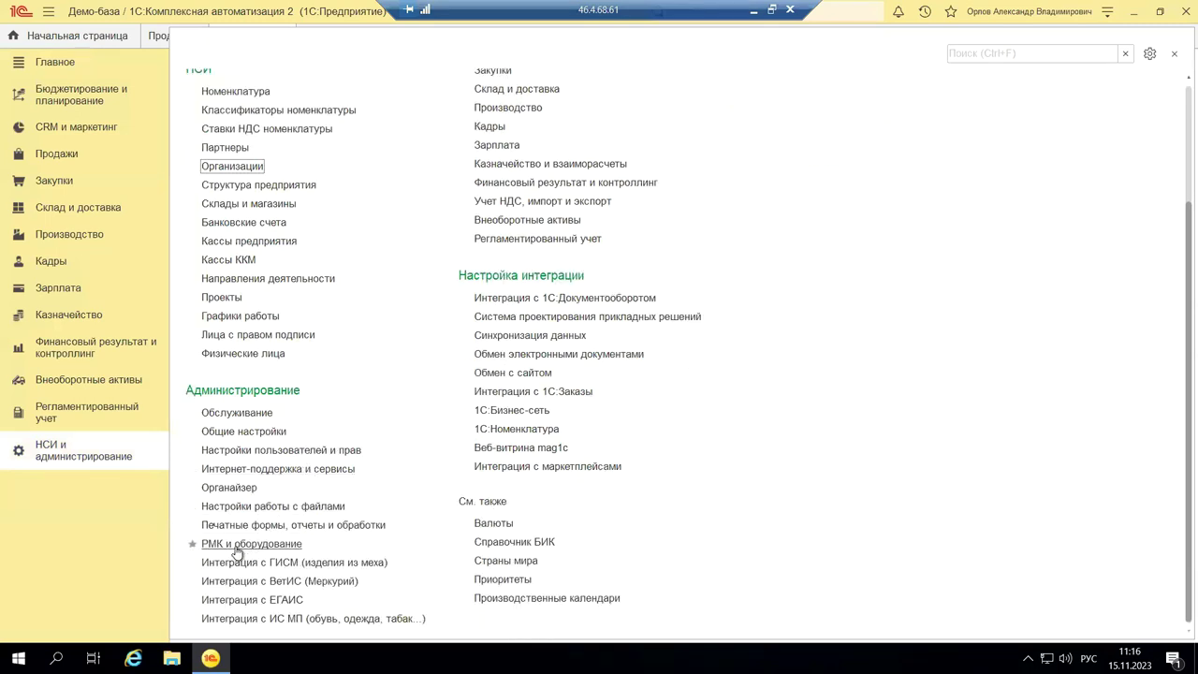
pyautogui.click(245, 542)
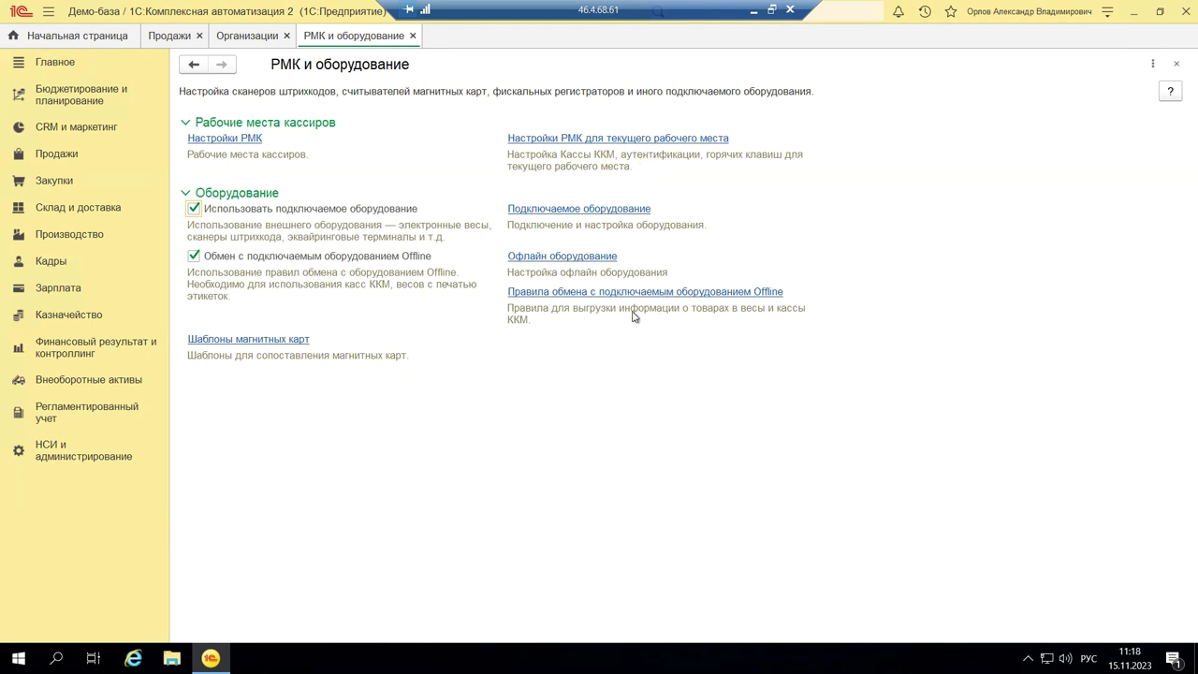
# - Open the РМК settings for the current workplace and add a blank row to the Кассы ККМ table
pyautogui.click(577, 141)
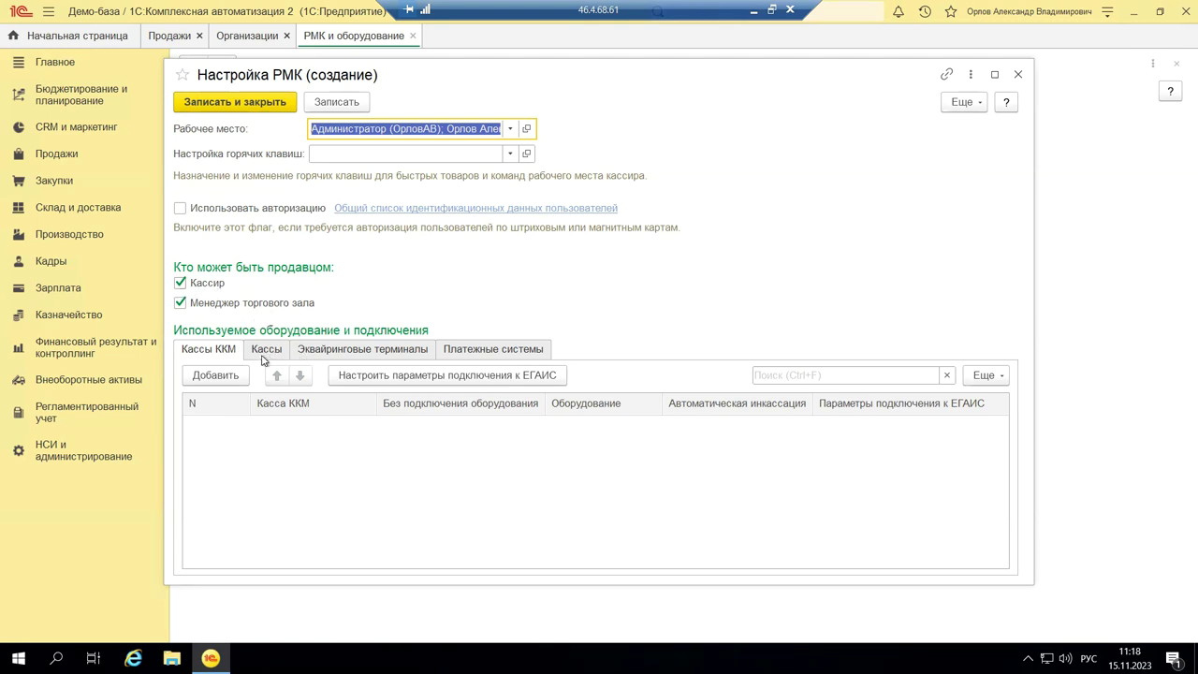
pyautogui.click(217, 375)
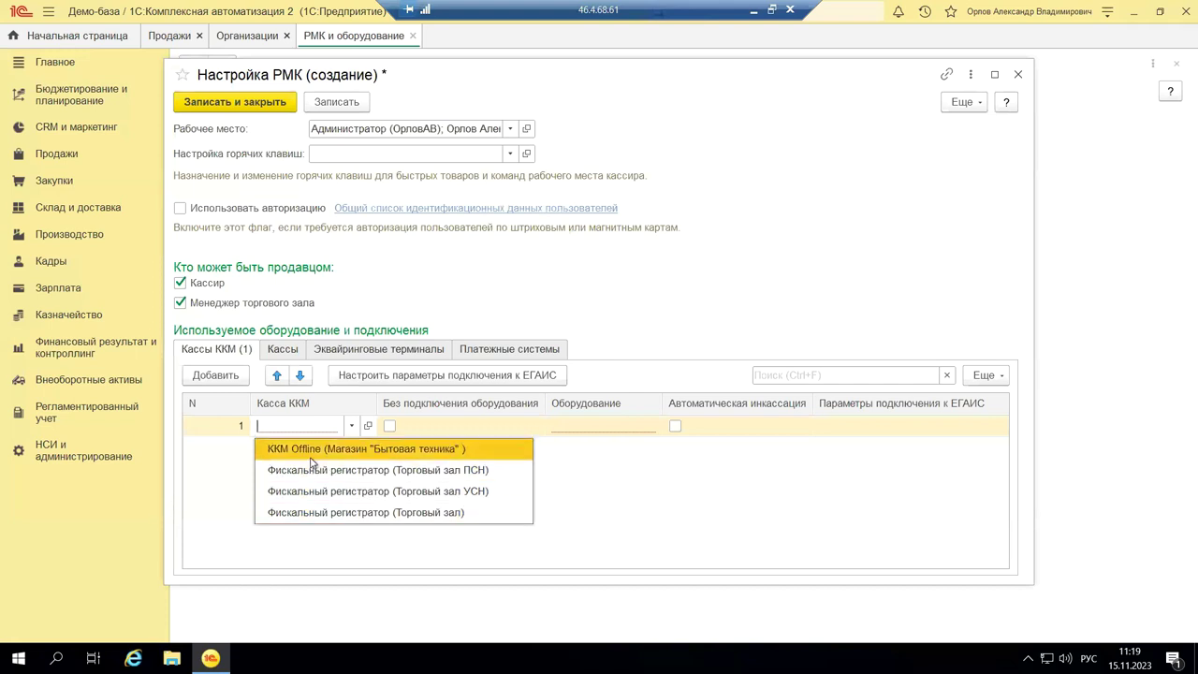
pyautogui.press('Escape')
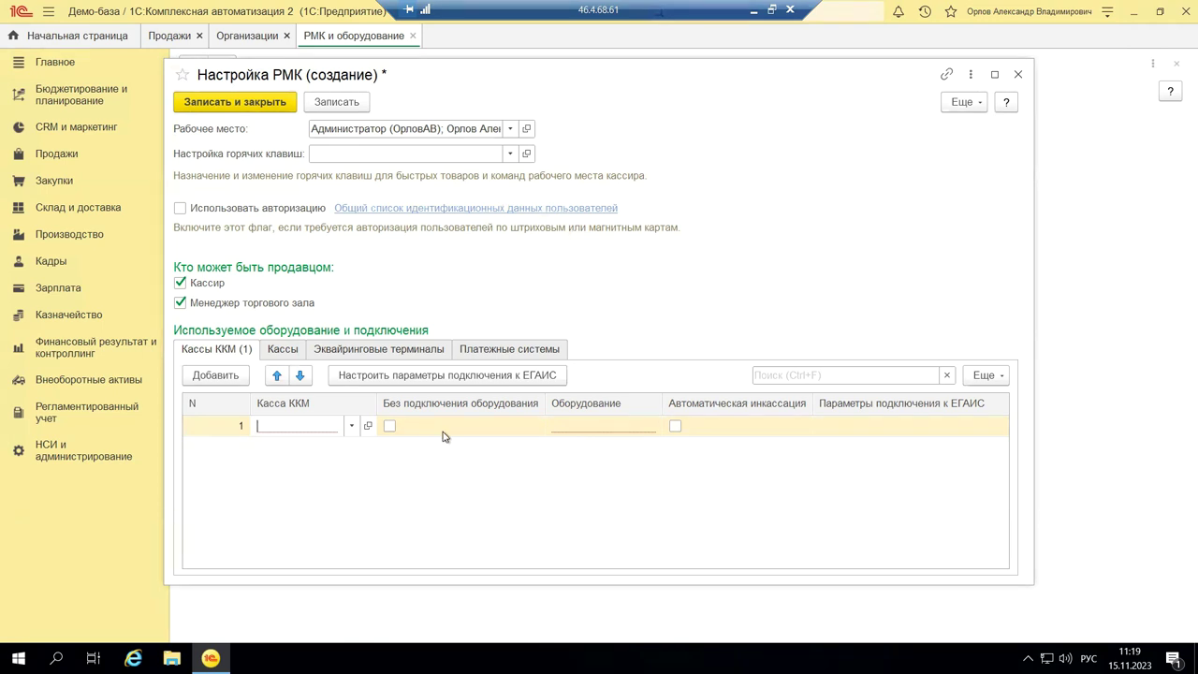
pyautogui.click(592, 426)
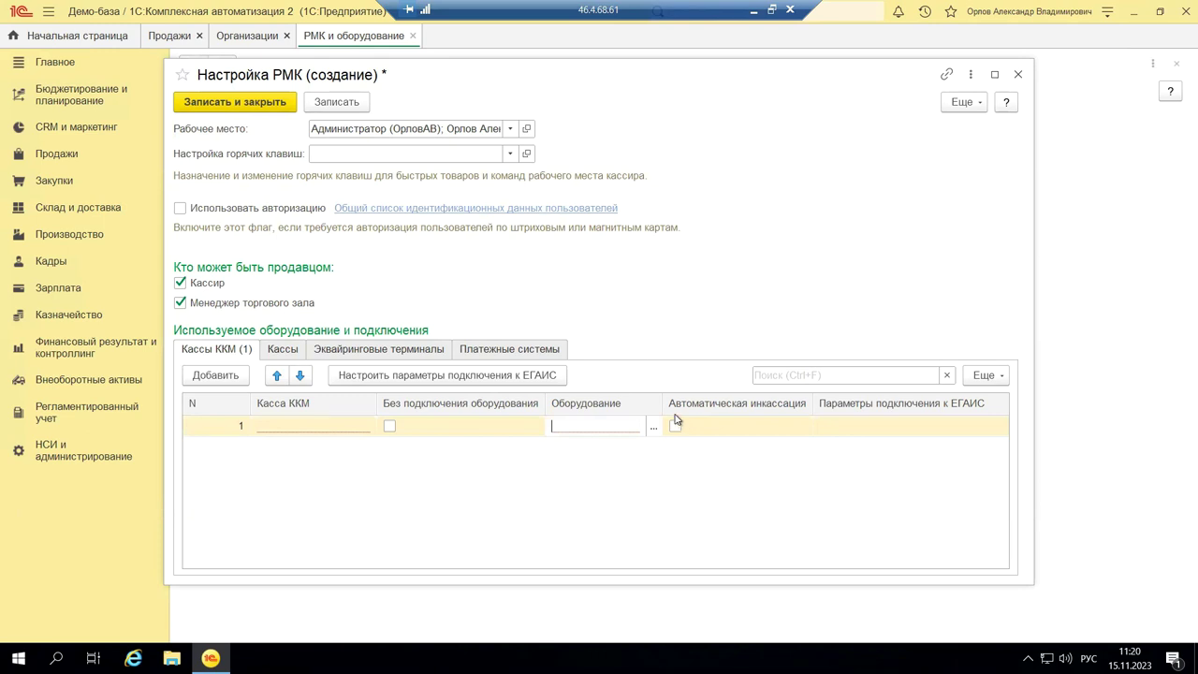
# - Enable Автоматическая инкассация for the new cash register row
pyautogui.moveTo(676, 420)
pyautogui.click(737, 427)
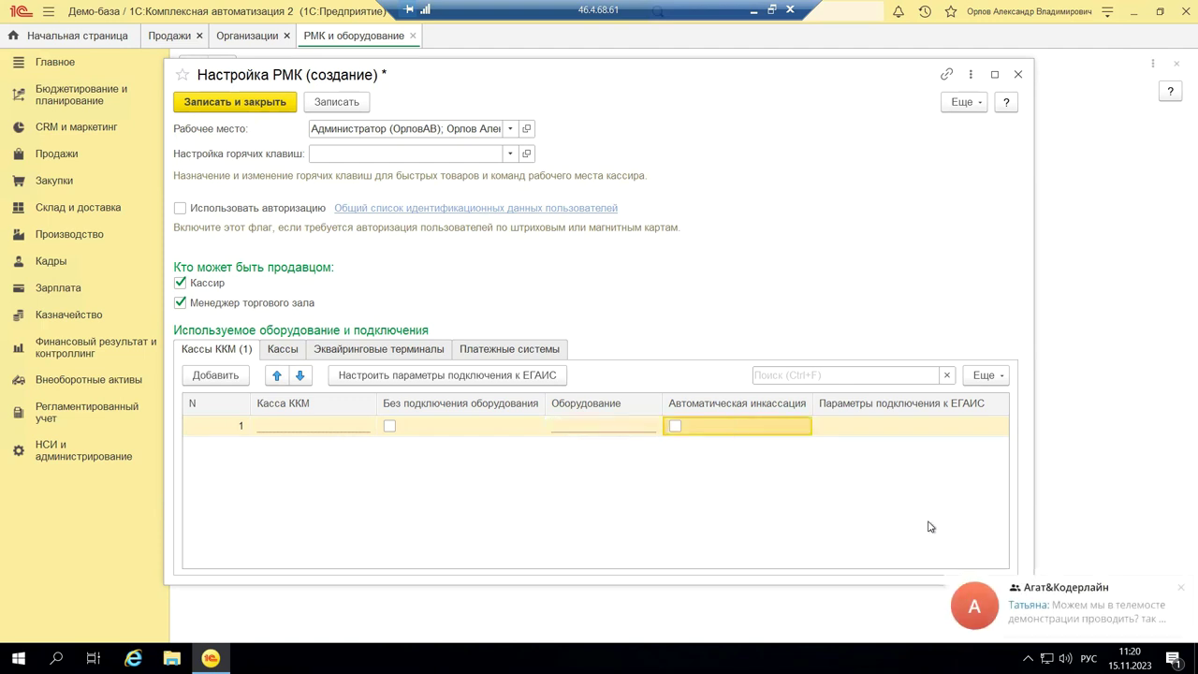
pyautogui.click(1180, 586)
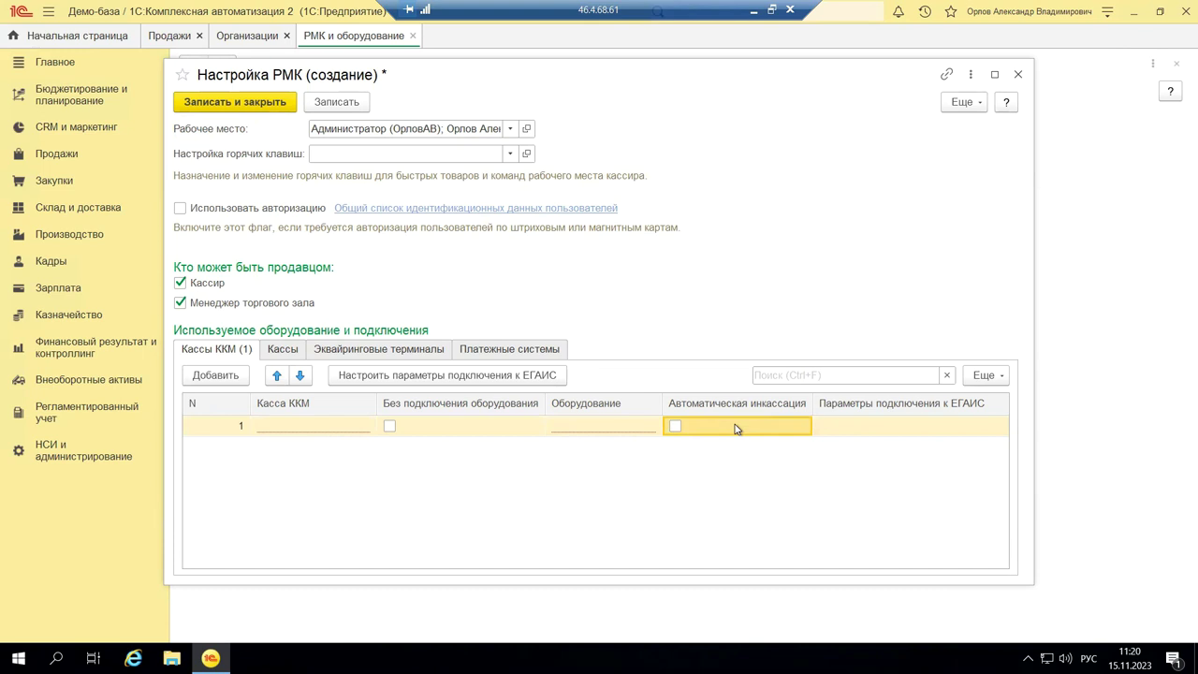
pyautogui.click(674, 427)
pyautogui.click(885, 431)
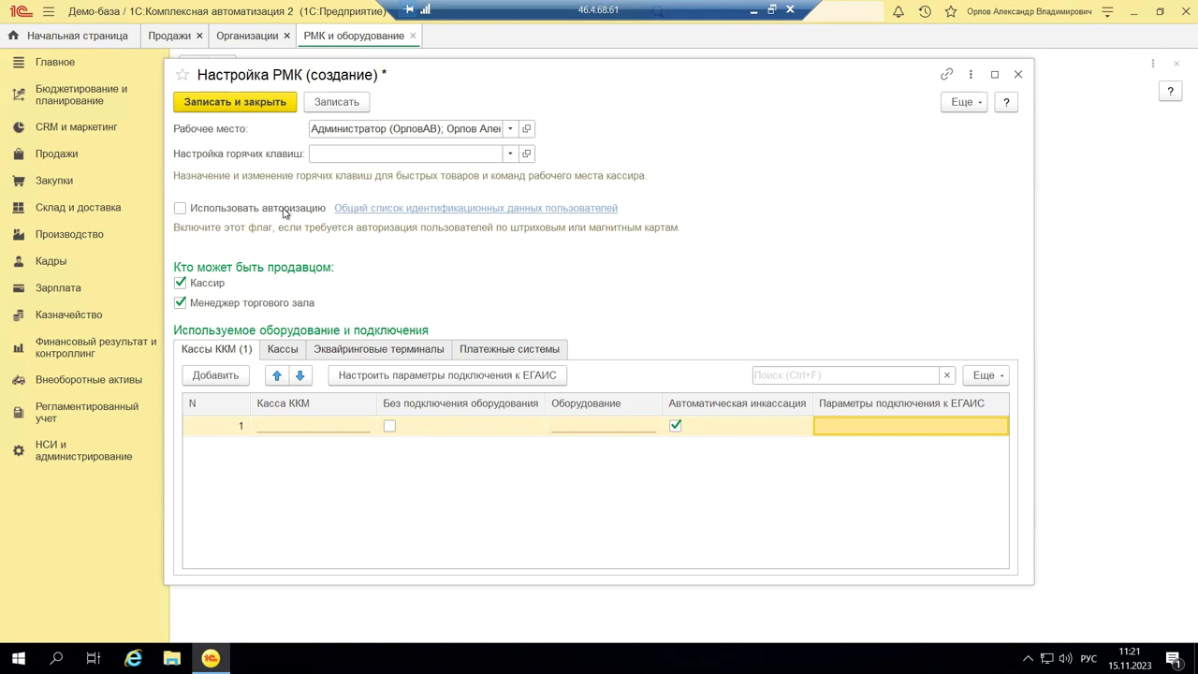
# - Enable Использовать авторизацию, then view the user identification data list and its blank new-entry form
pyautogui.click(180, 209)
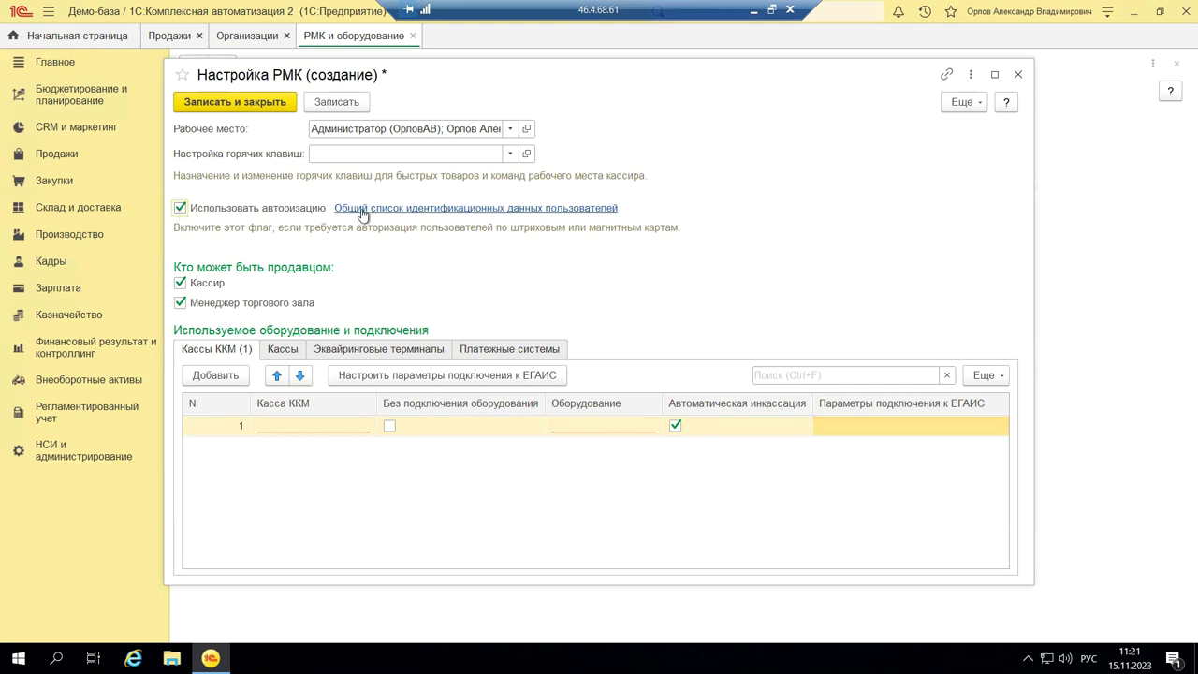
pyautogui.click(455, 209)
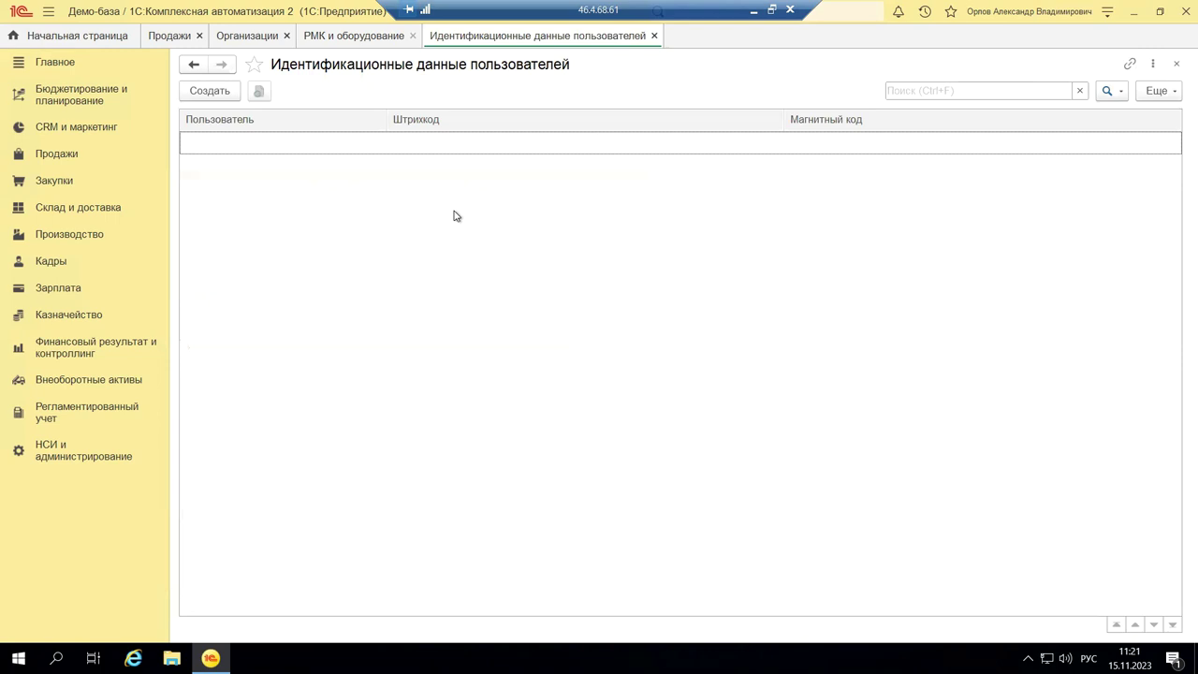
pyautogui.click(216, 91)
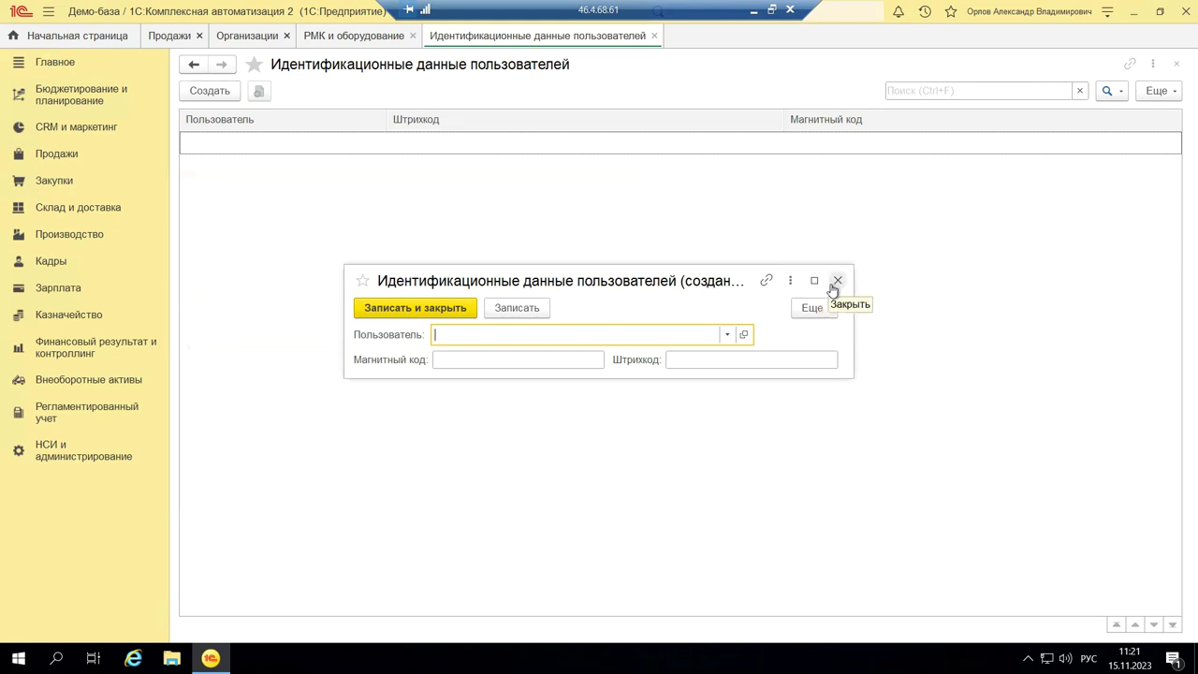
pyautogui.click(835, 281)
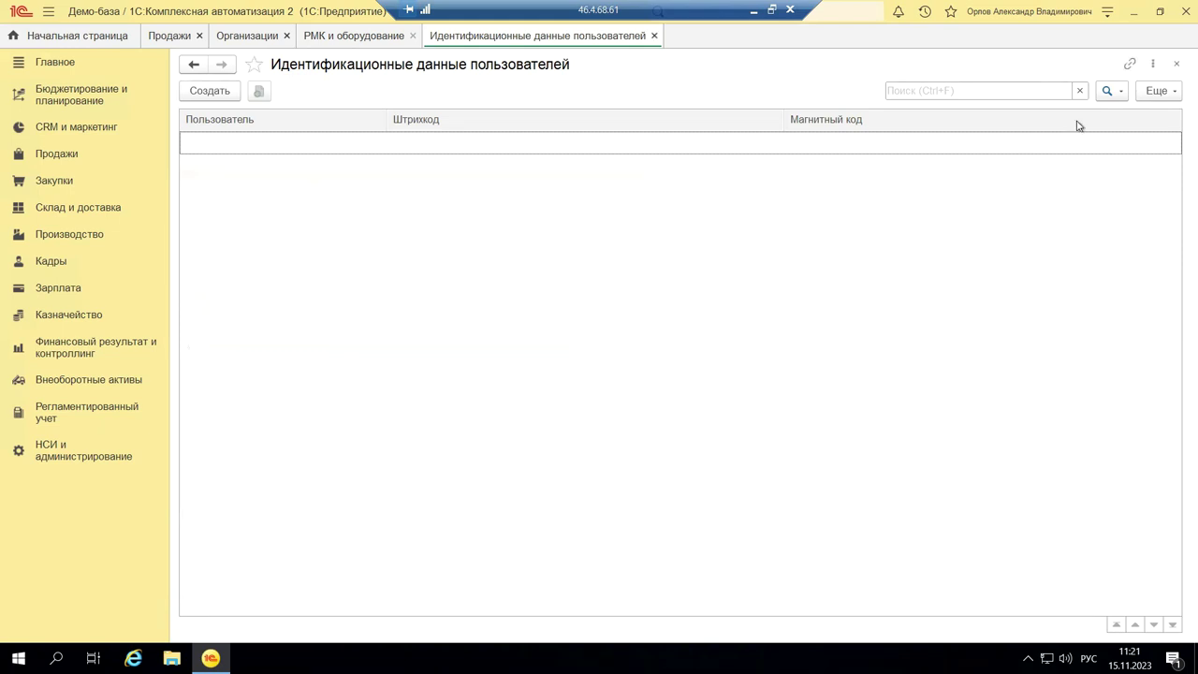
pyautogui.click(1176, 64)
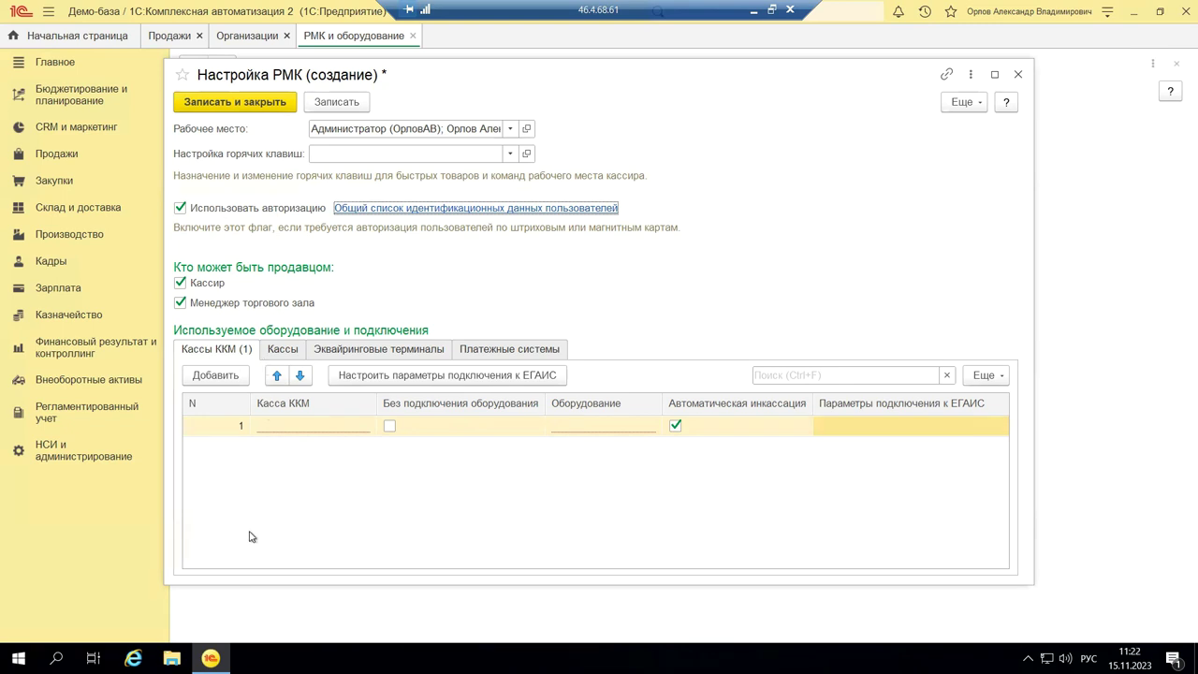
# - Add a blank row to the Кассы table, view the available cash desks and move to the Оборудование field
pyautogui.click(282, 349)
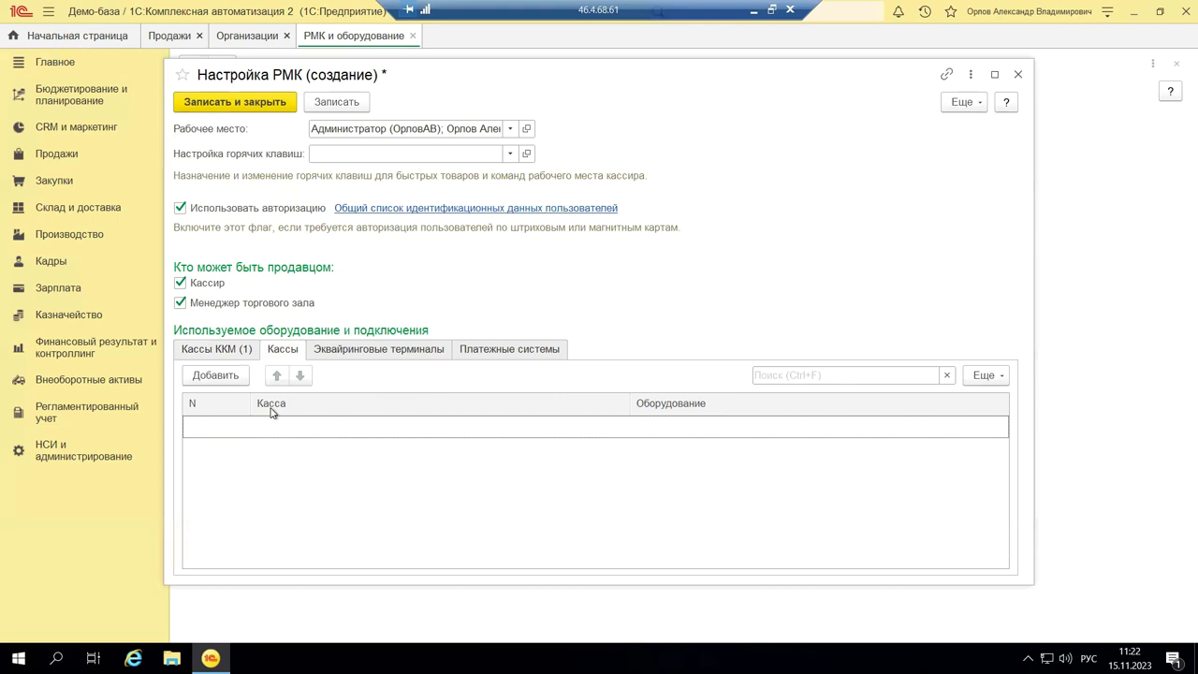
pyautogui.click(230, 382)
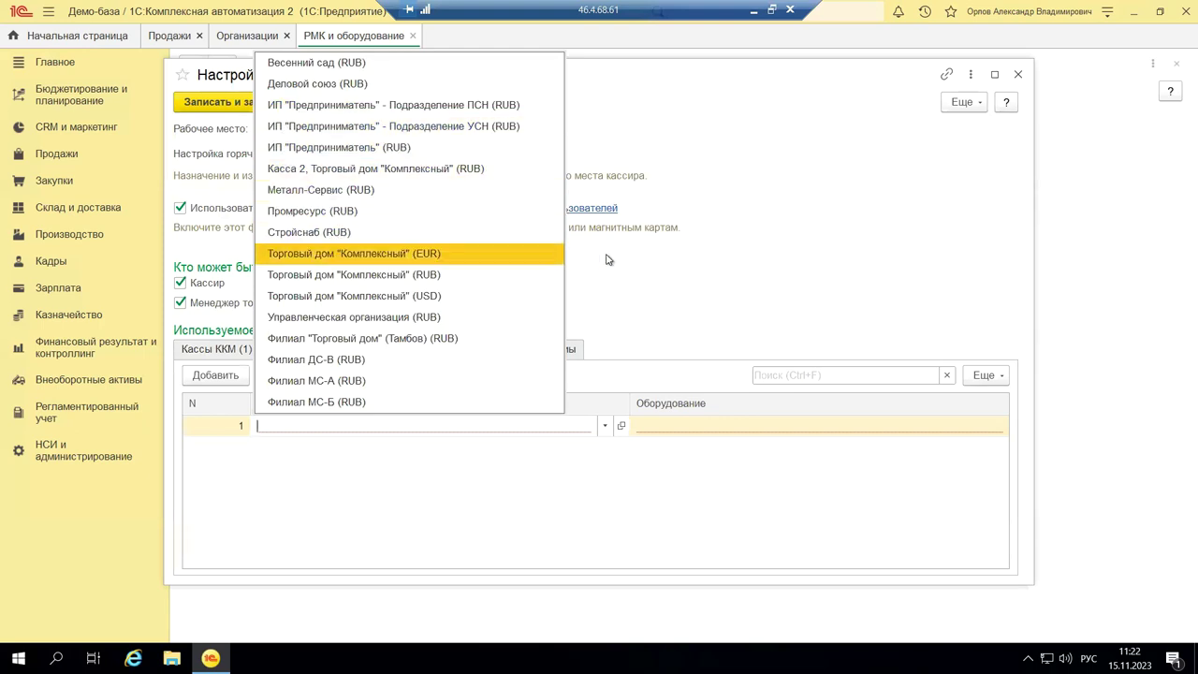
pyautogui.click(640, 271)
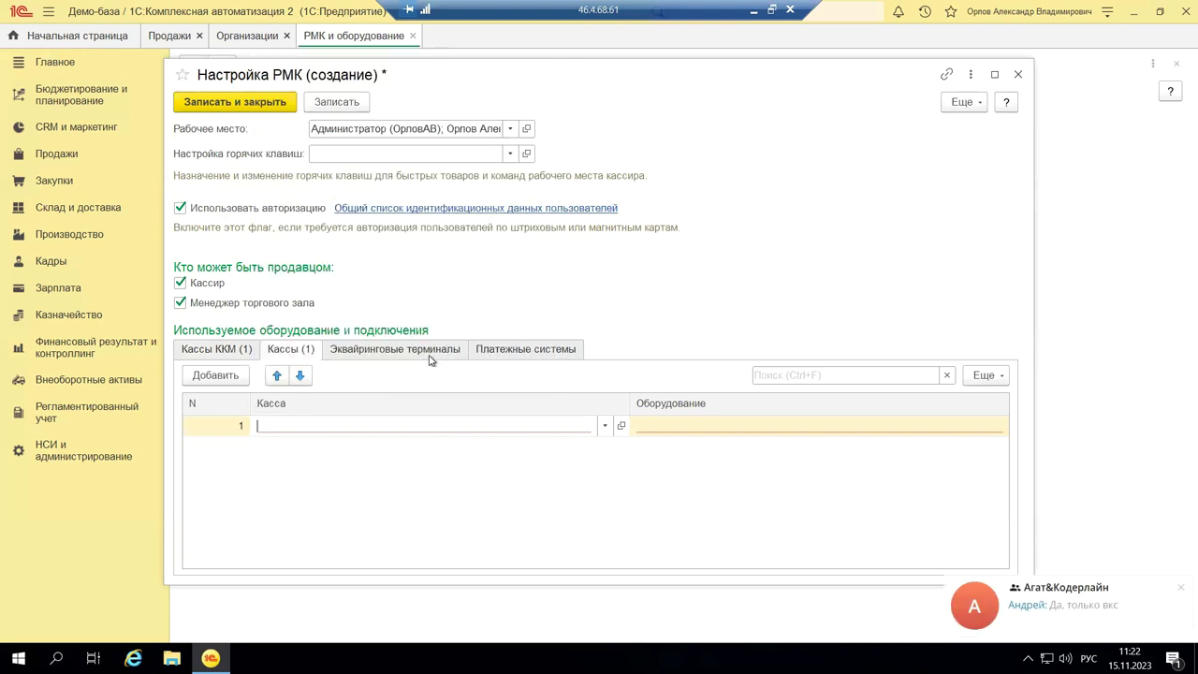
pyautogui.click(722, 427)
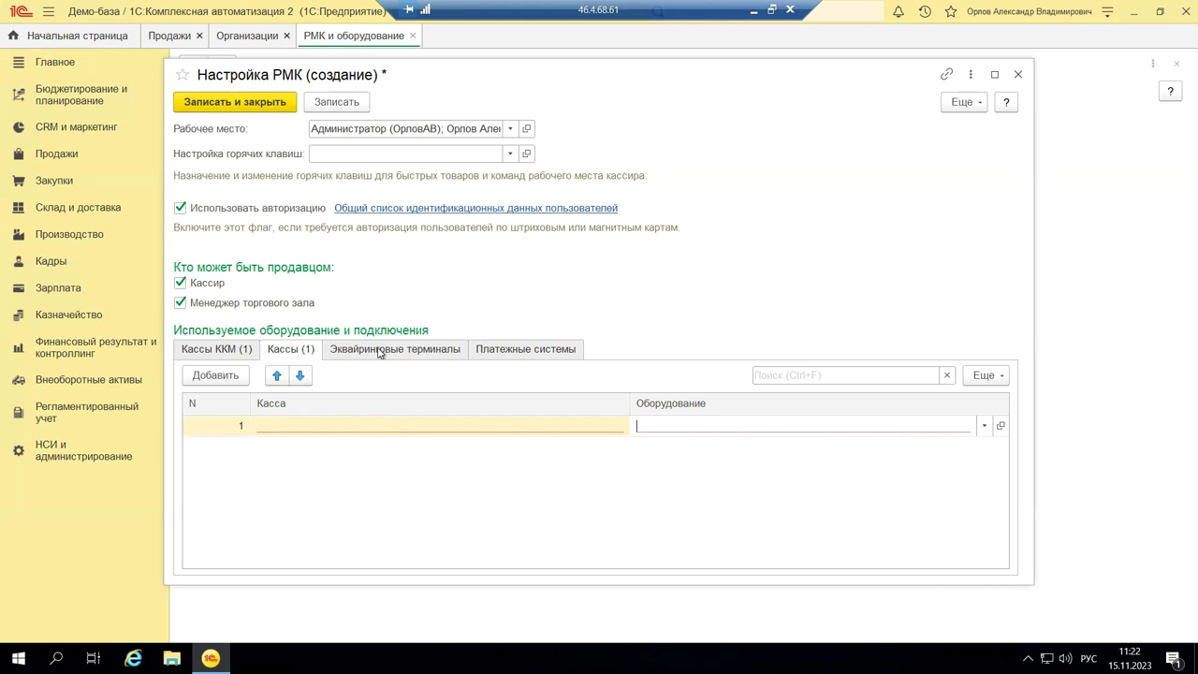
# - View the Эквайринговые терминалы table, then add a blank Платежные системы row and view the list of payment system connection contracts
pyautogui.click(348, 352)
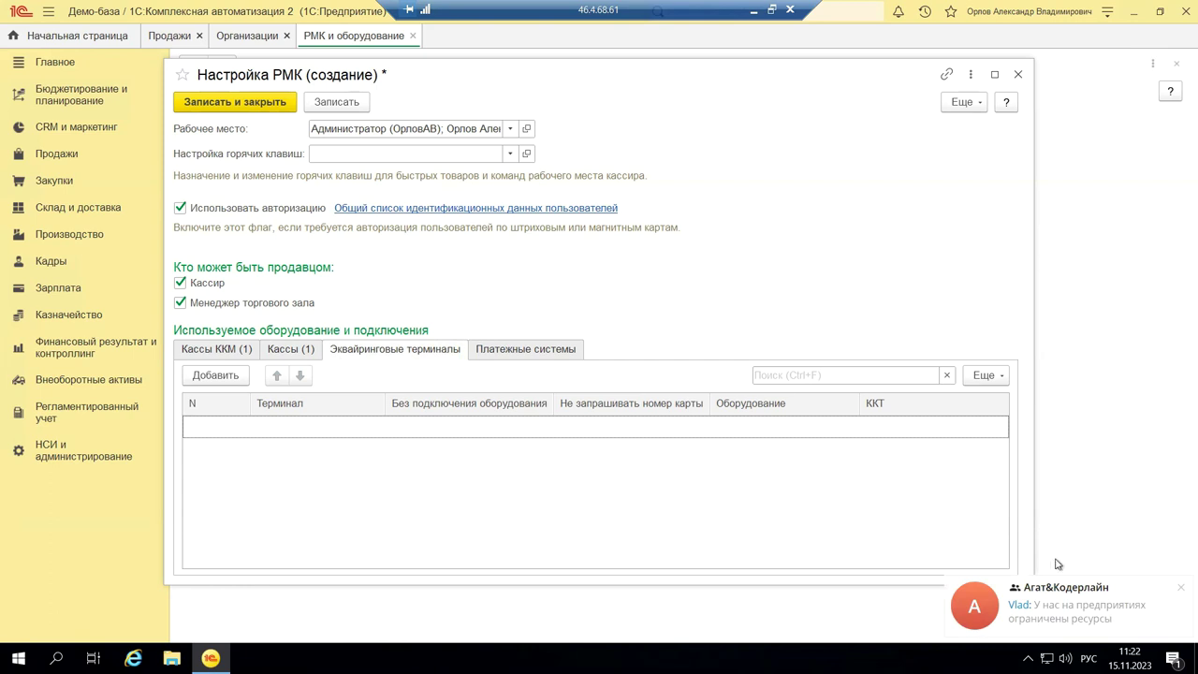
pyautogui.moveTo(1169, 589)
pyautogui.click(1183, 591)
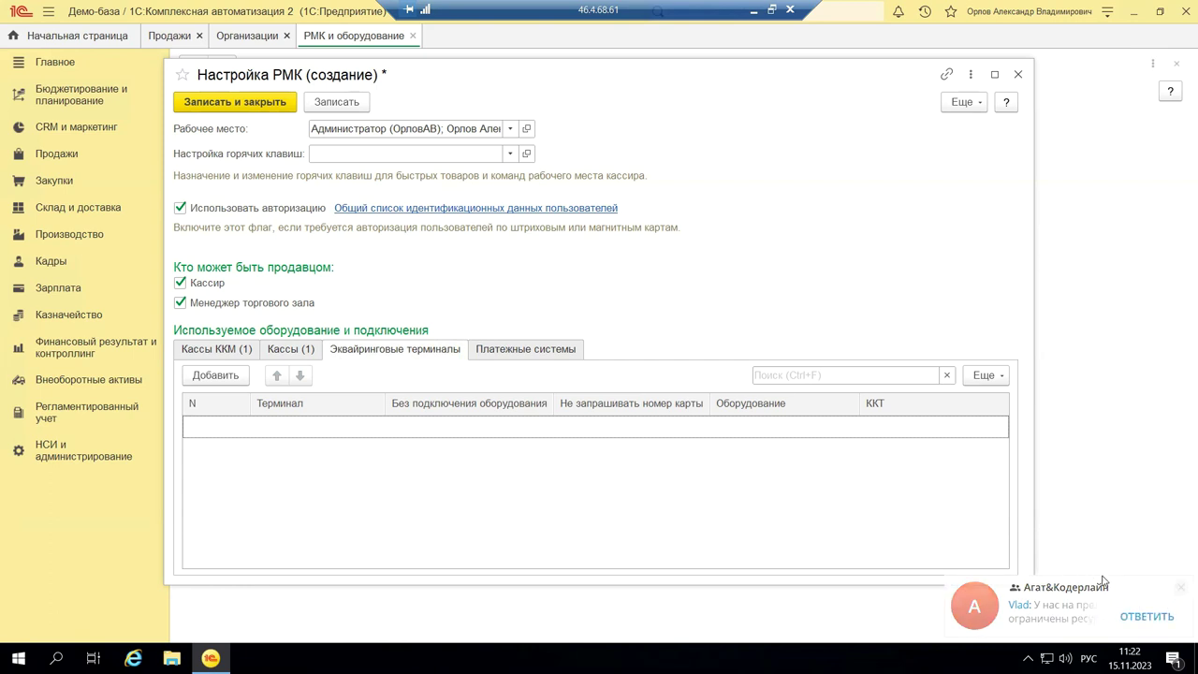
pyautogui.click(547, 353)
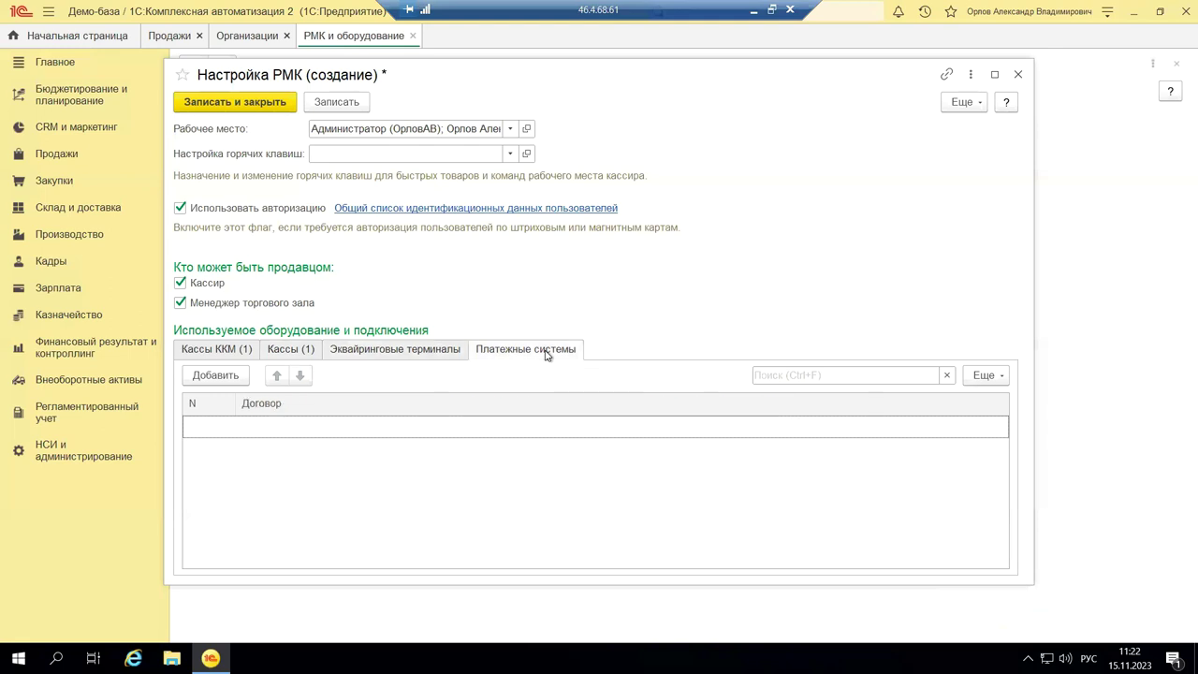
pyautogui.click(208, 377)
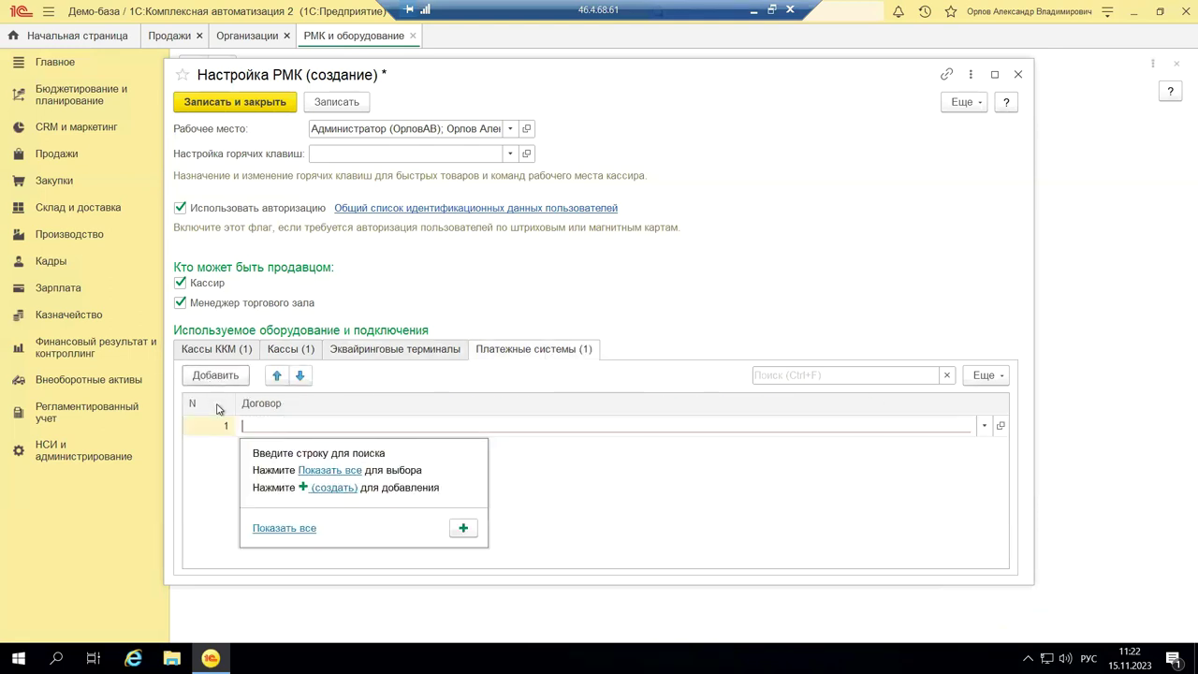
pyautogui.click(315, 470)
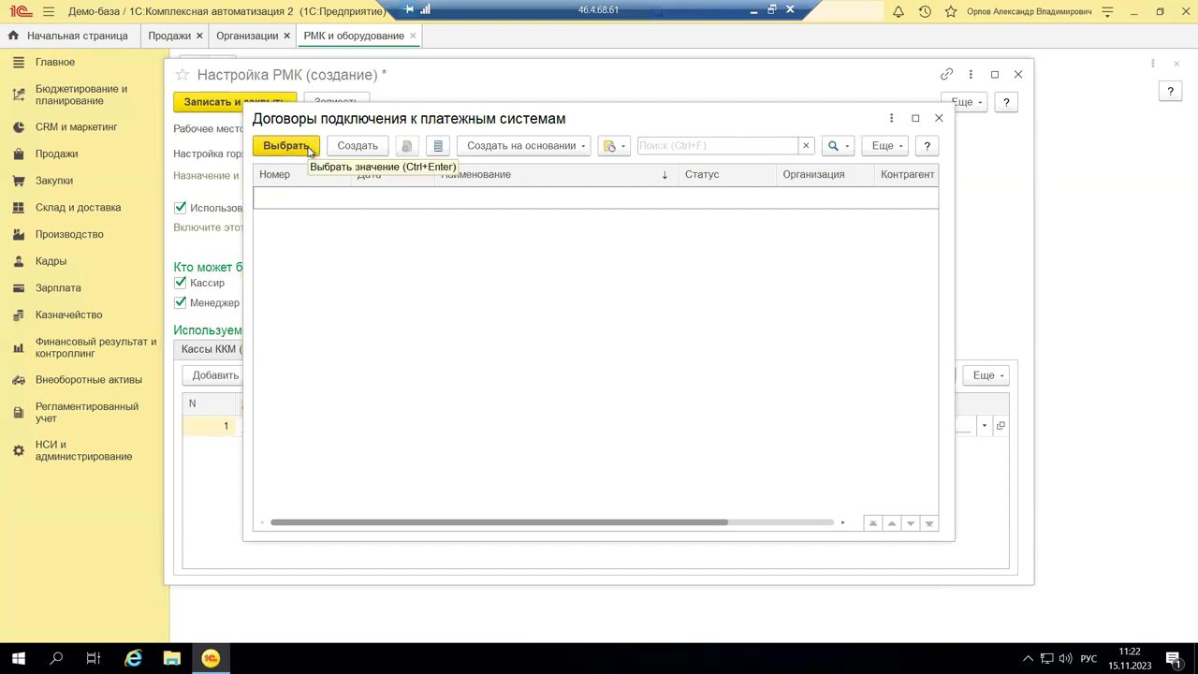
pyautogui.click(285, 145)
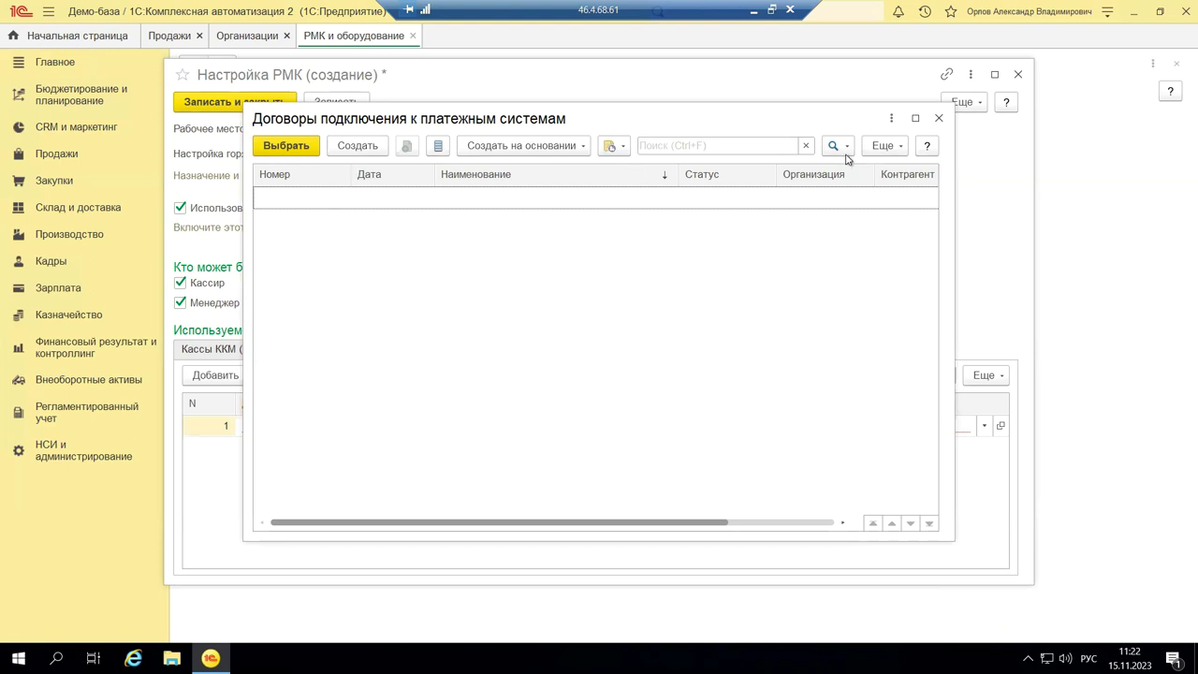
pyautogui.click(937, 119)
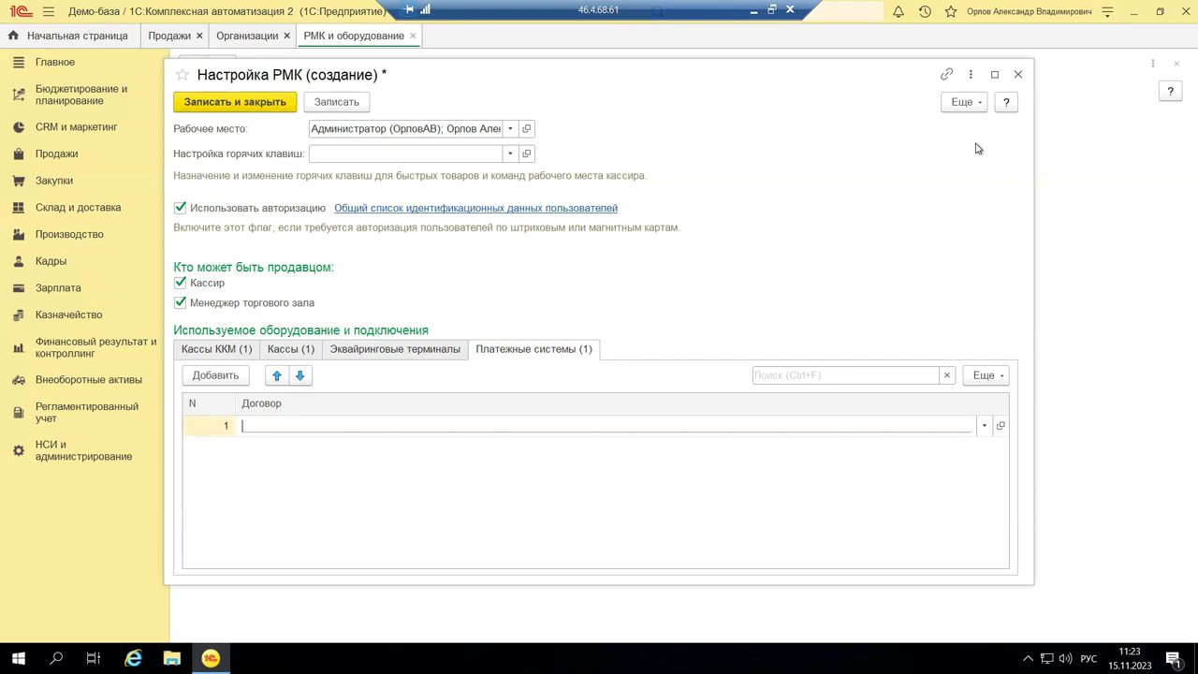
# - Close the РМК settings without saving the changes, and close the РМК и оборудование page
pyautogui.click(1018, 74)
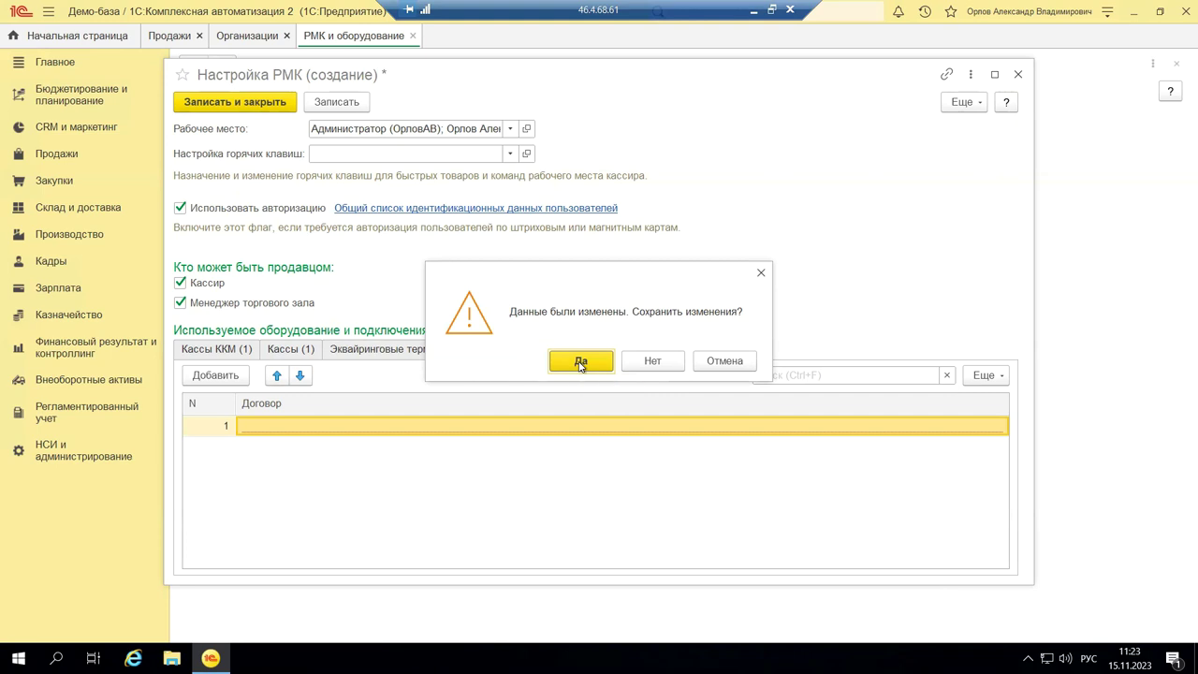
pyautogui.click(652, 361)
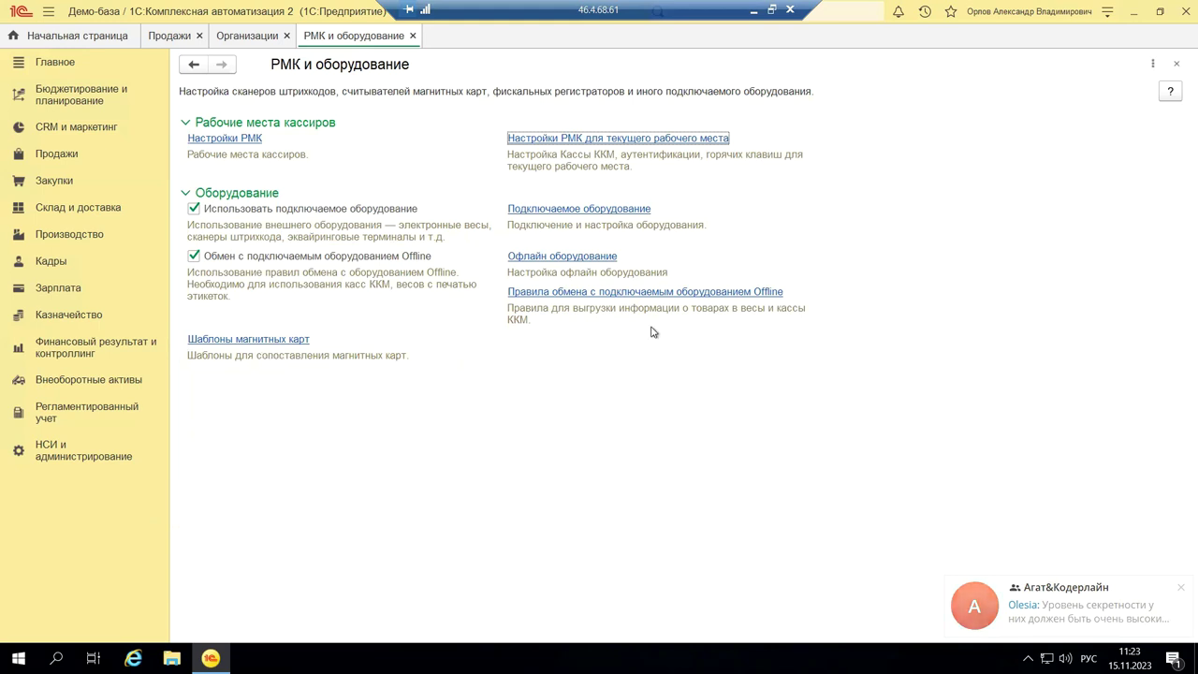
pyautogui.click(1176, 63)
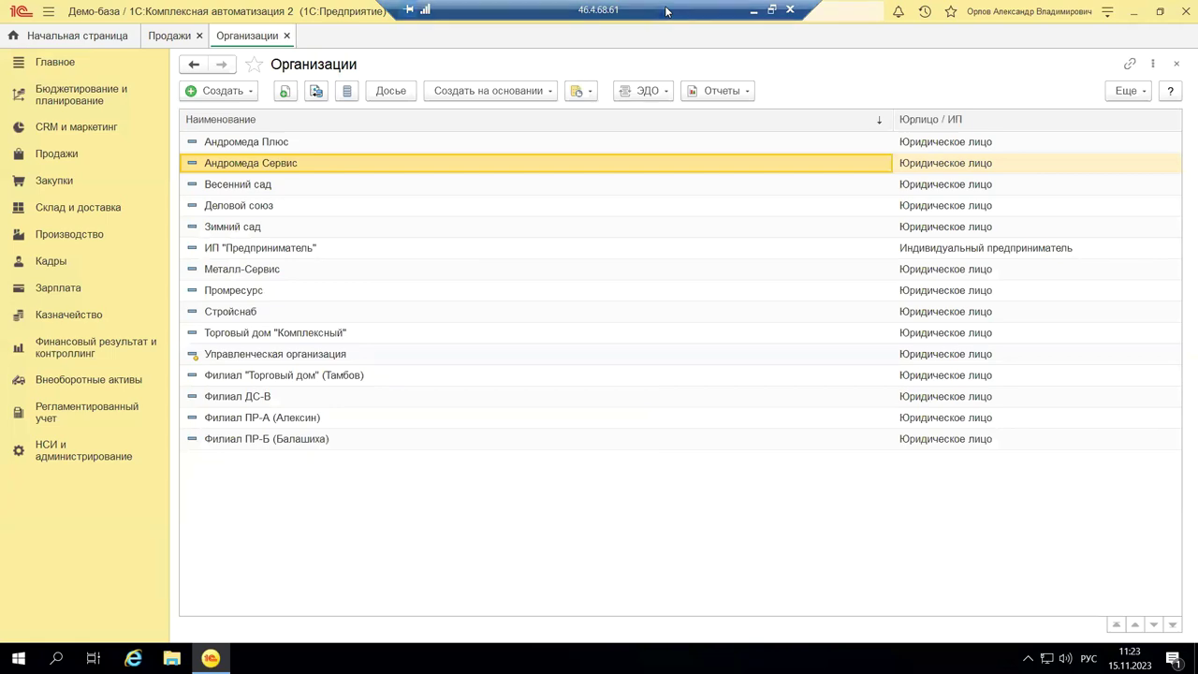
# - Switch to the PowerPoint presentation and show slide 8 on retail warehouses and cash registers, then slide 13 on the cashier workplace
pyautogui.click(753, 11)
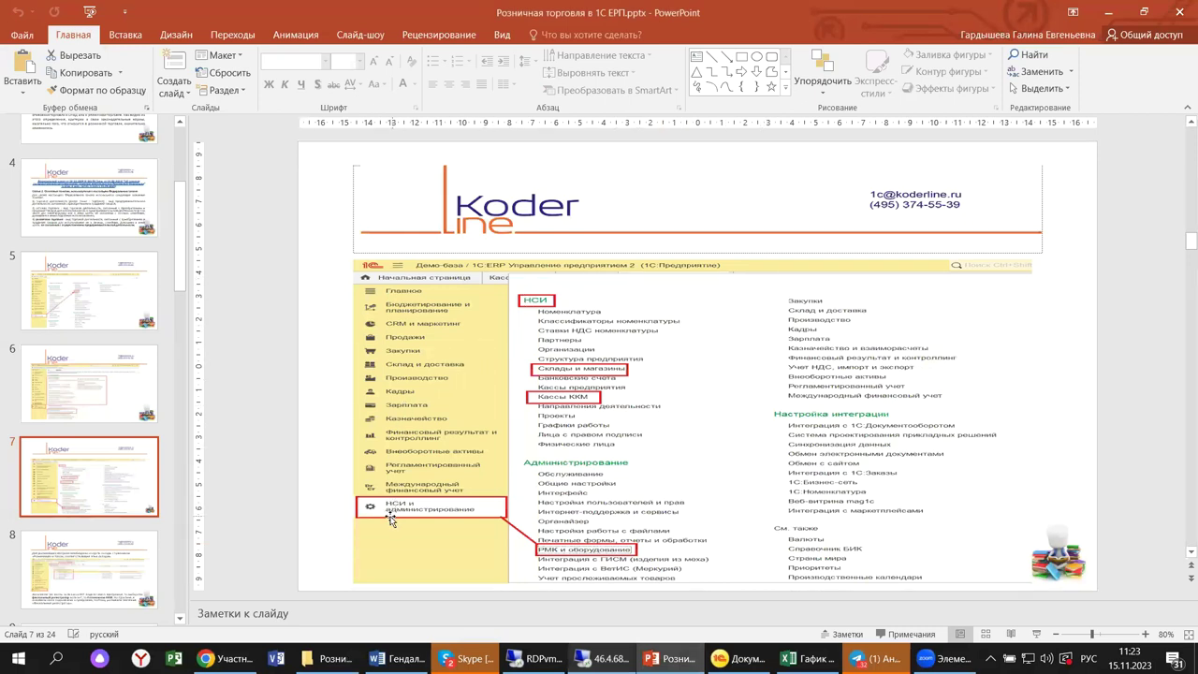
pyautogui.click(76, 560)
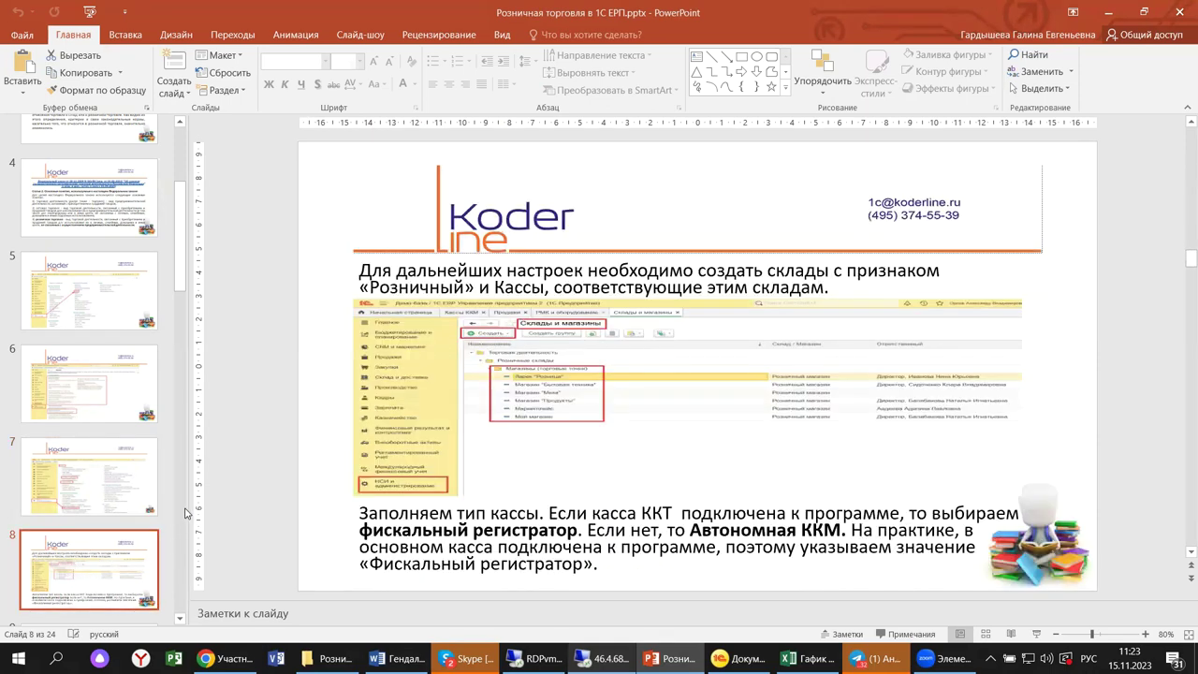
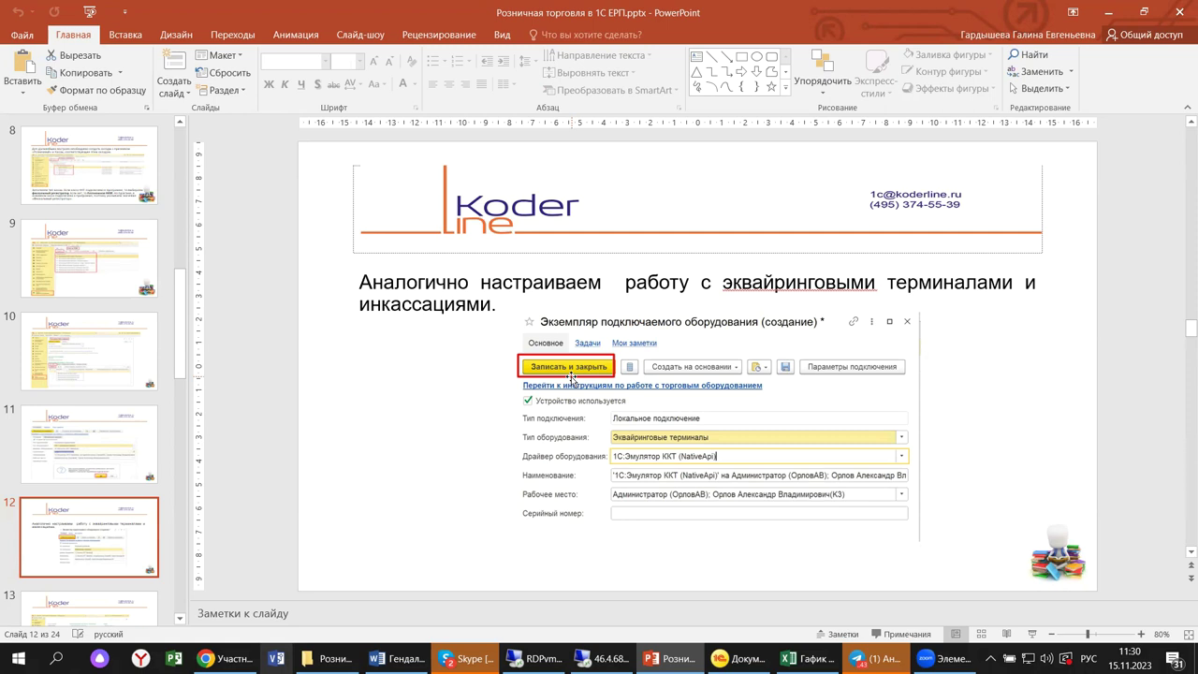
pyautogui.scroll(-1, 184, 370)
pyautogui.scroll(-5, 184, 370)
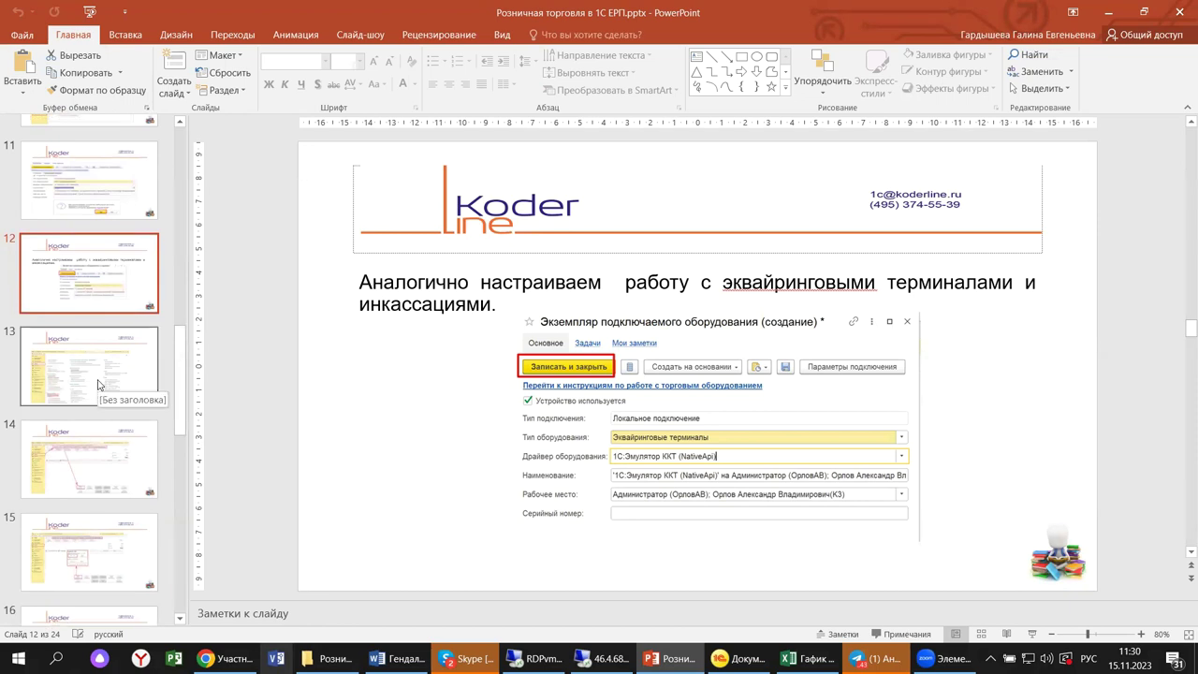
pyautogui.click(98, 384)
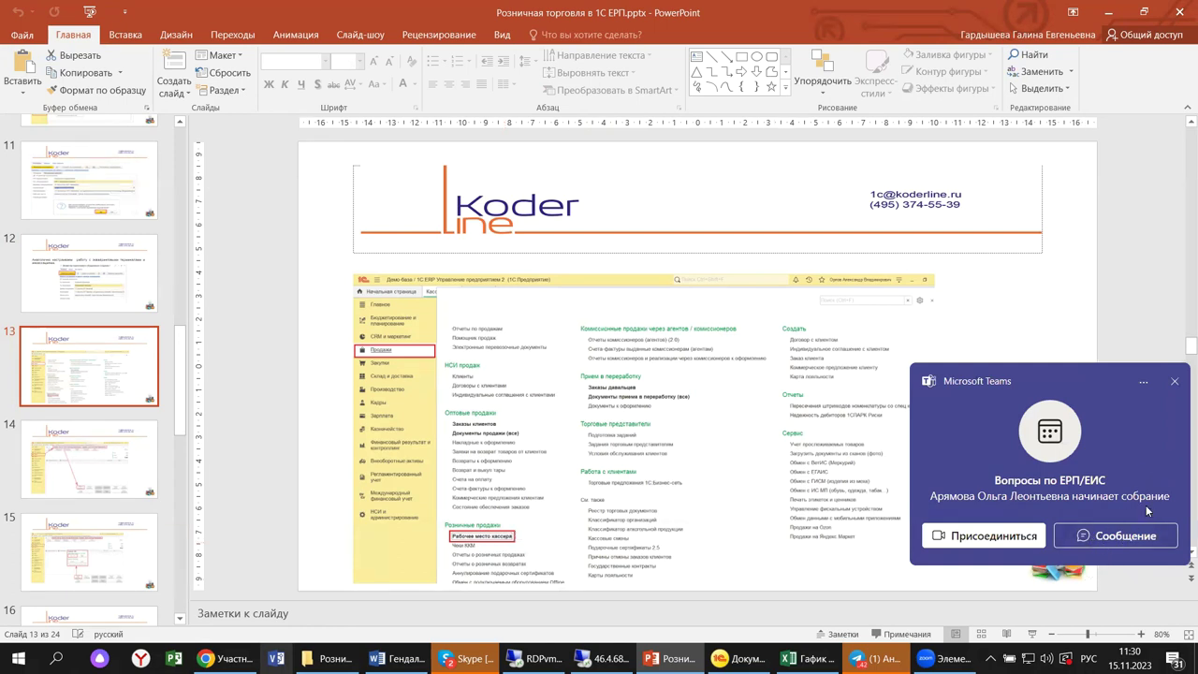
pyautogui.click(1177, 386)
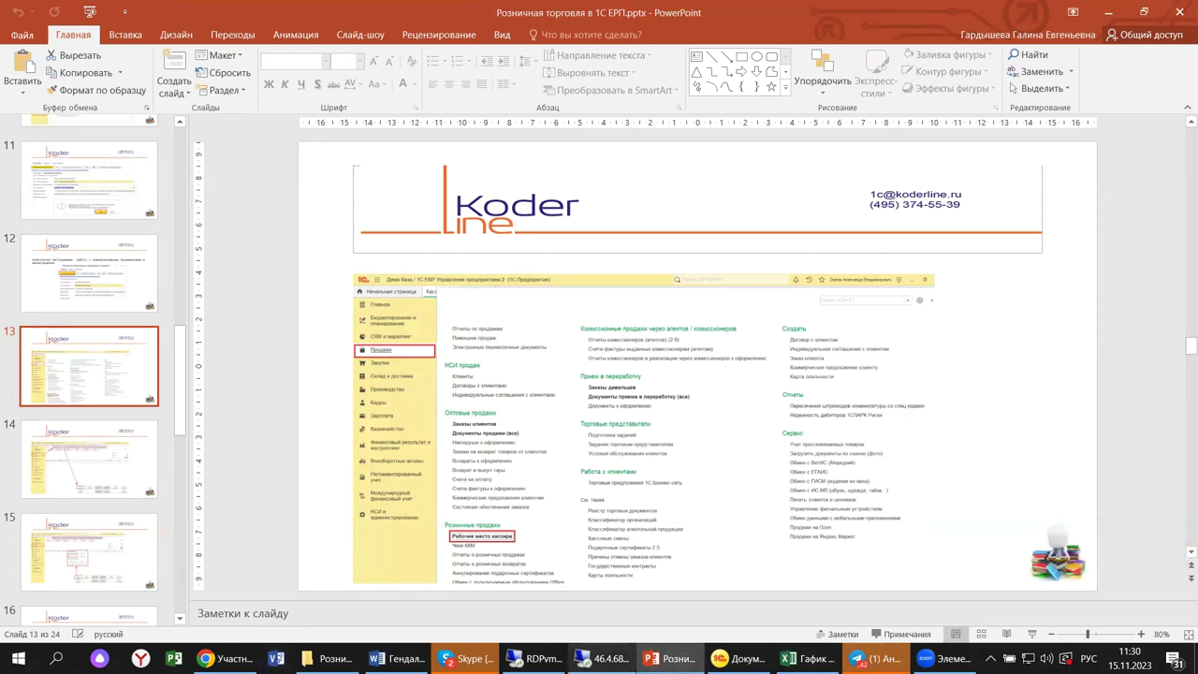
# - Switch back to the 1C remote session and view the blank Помощник продаж form from the Продажи section
pyautogui.click(599, 658)
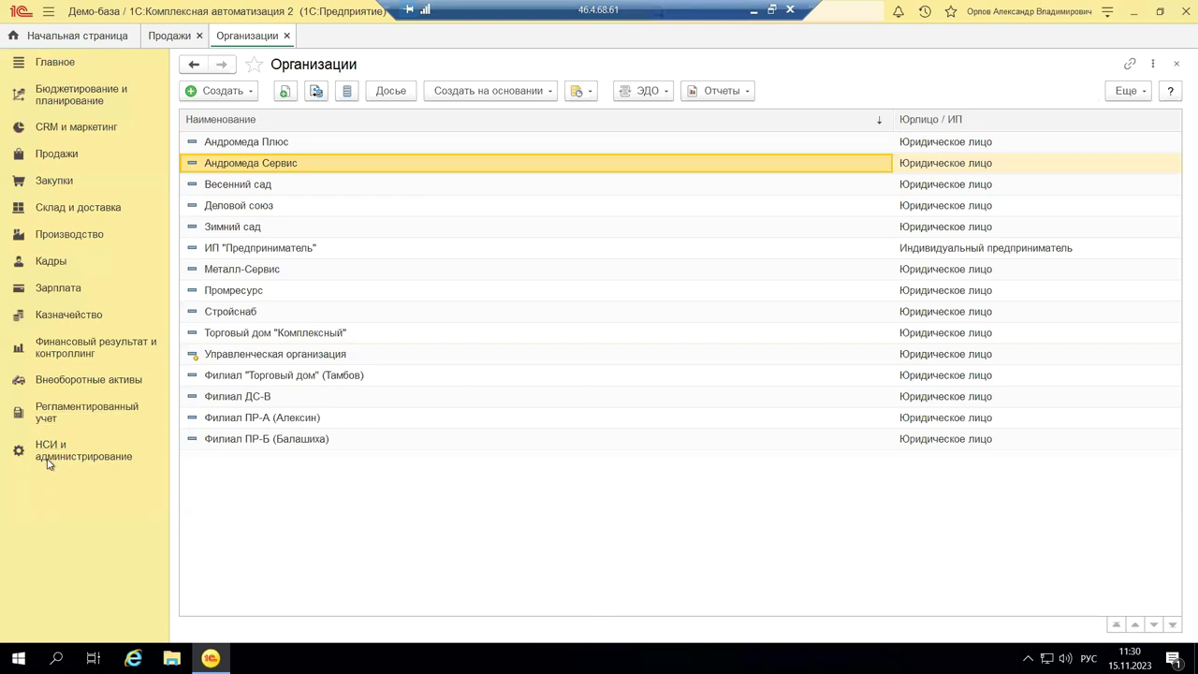
pyautogui.click(51, 156)
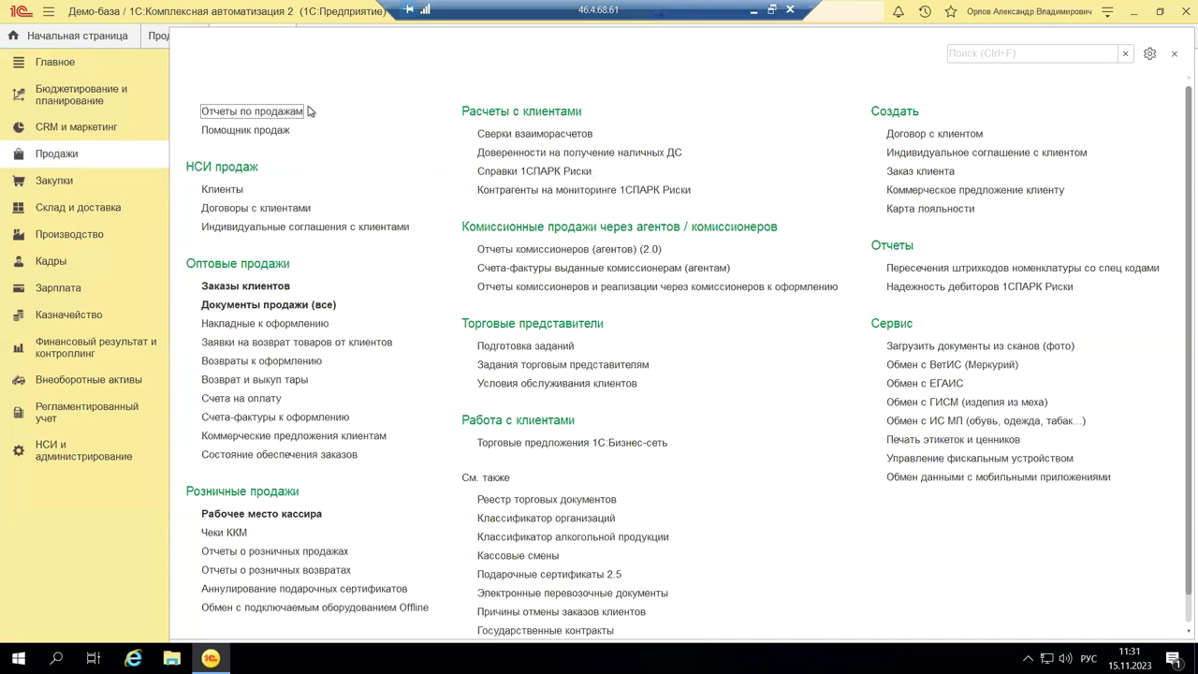
pyautogui.click(241, 132)
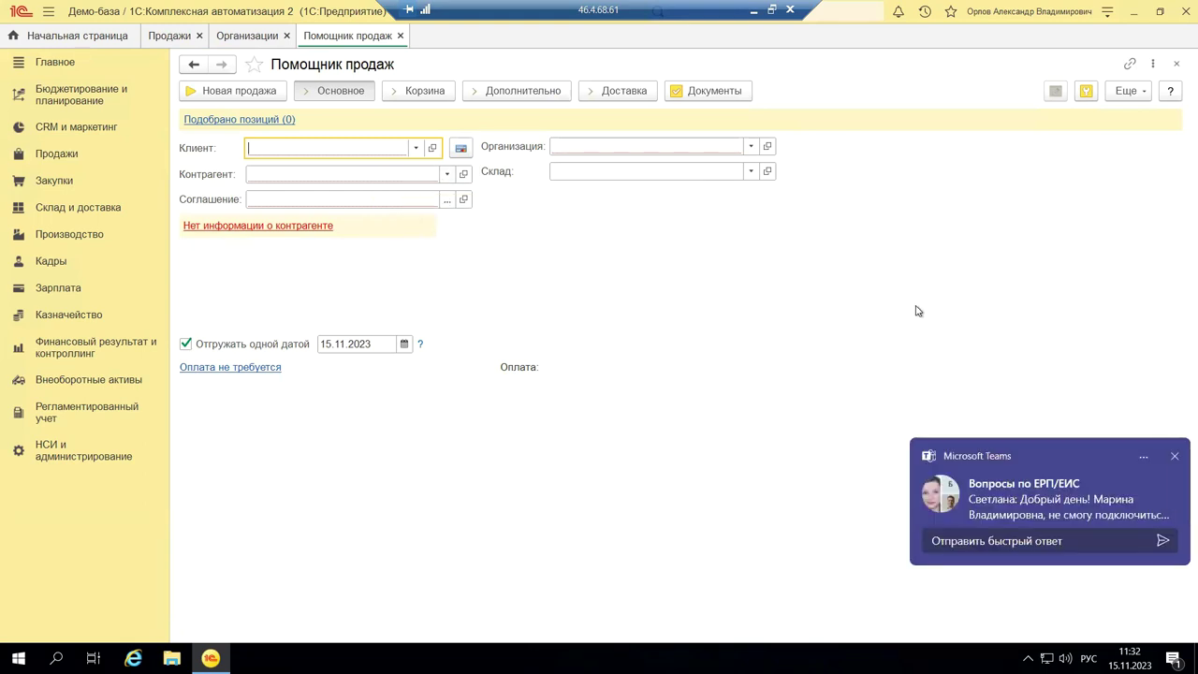
pyautogui.click(1174, 456)
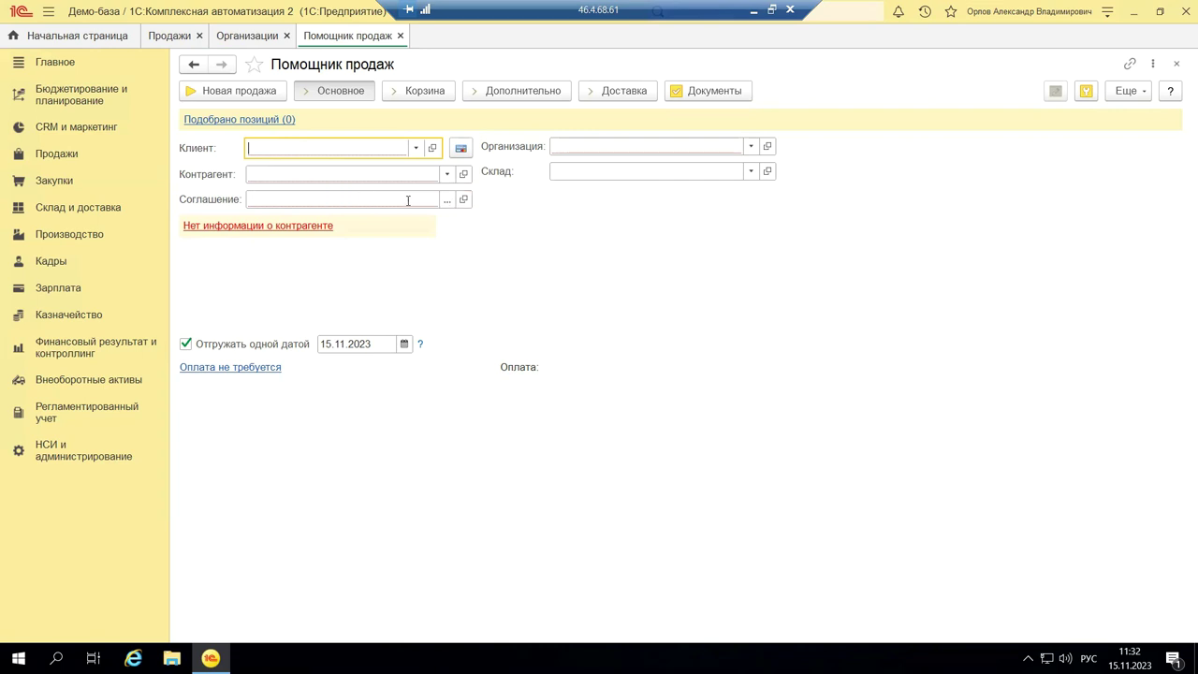
pyautogui.click(753, 148)
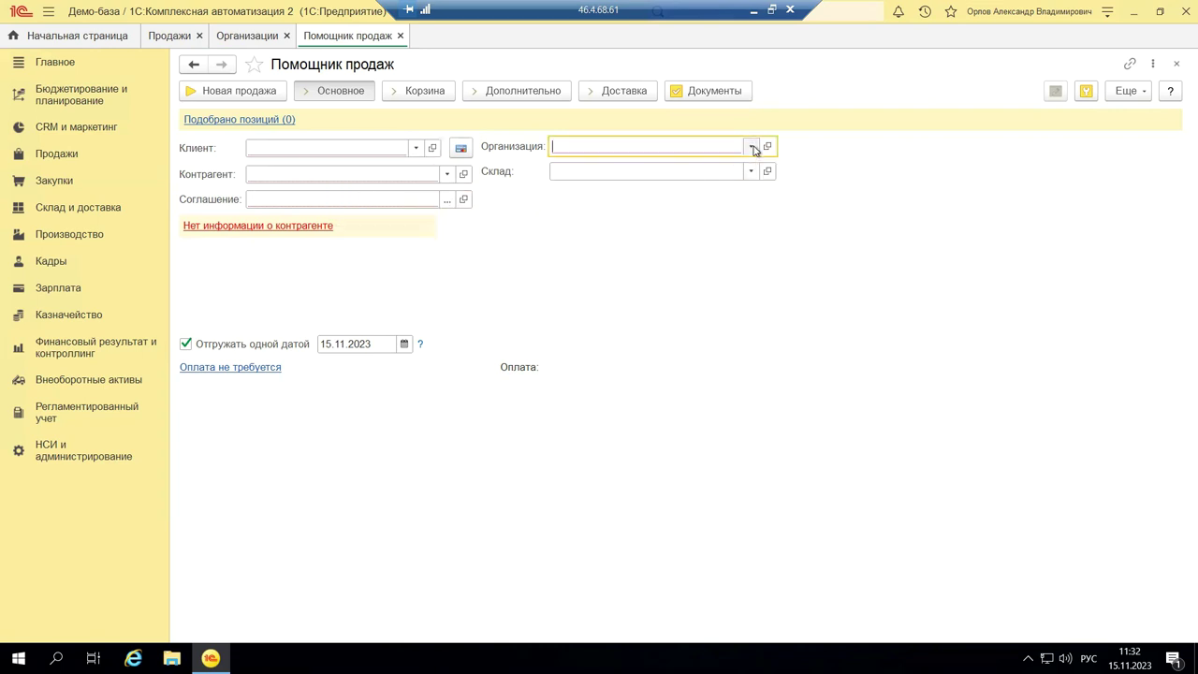
pyautogui.press('Escape')
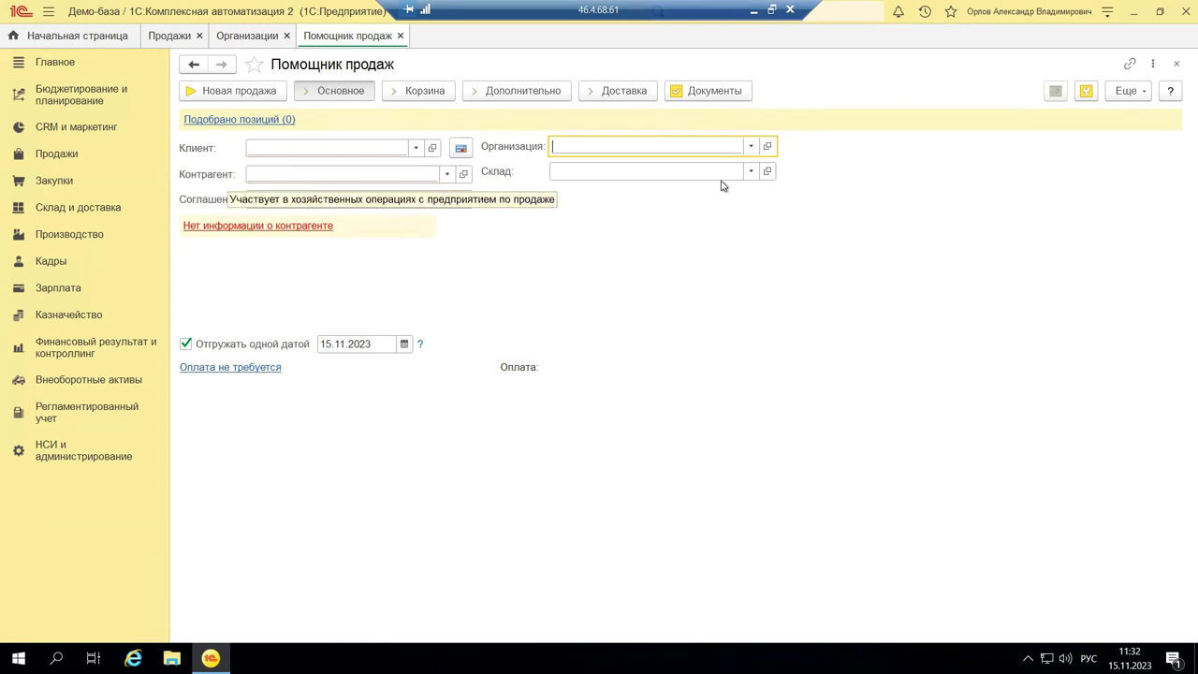
# - Close the Помощник продаж, Организации and Продажи pages to return to the start page
pyautogui.click(1174, 63)
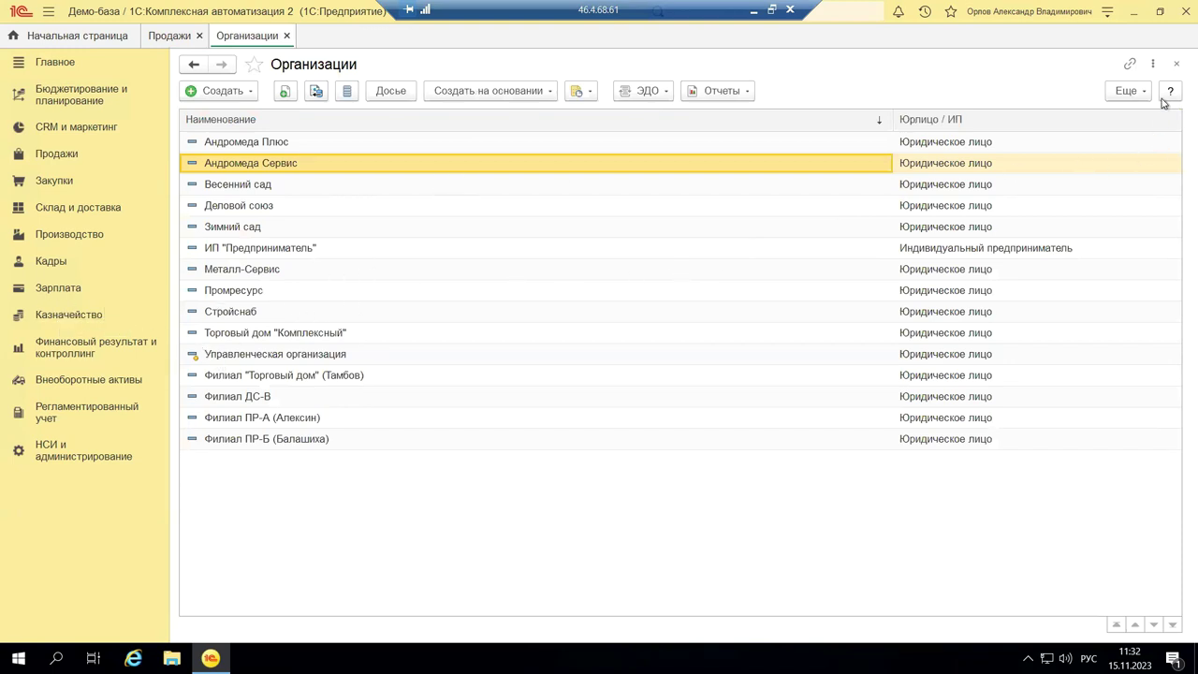
pyautogui.click(1177, 65)
pyautogui.click(1177, 65)
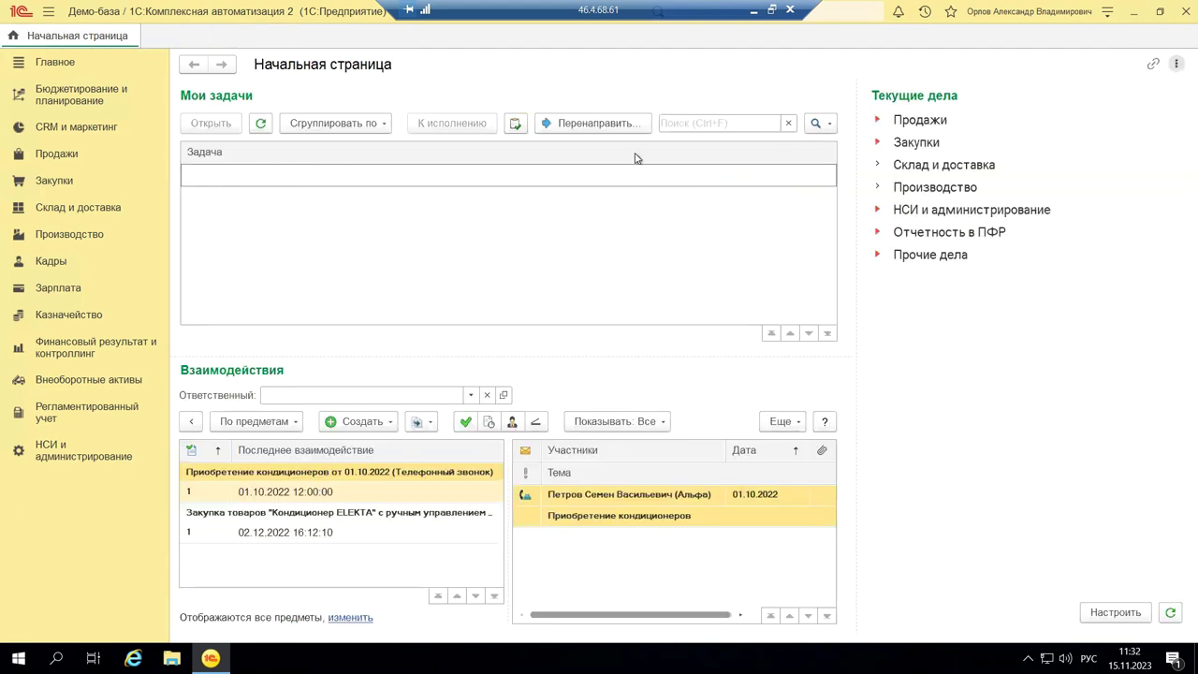
# - View the Рабочее место кассира sale form from the retail sales commands and close it
pyautogui.click(53, 156)
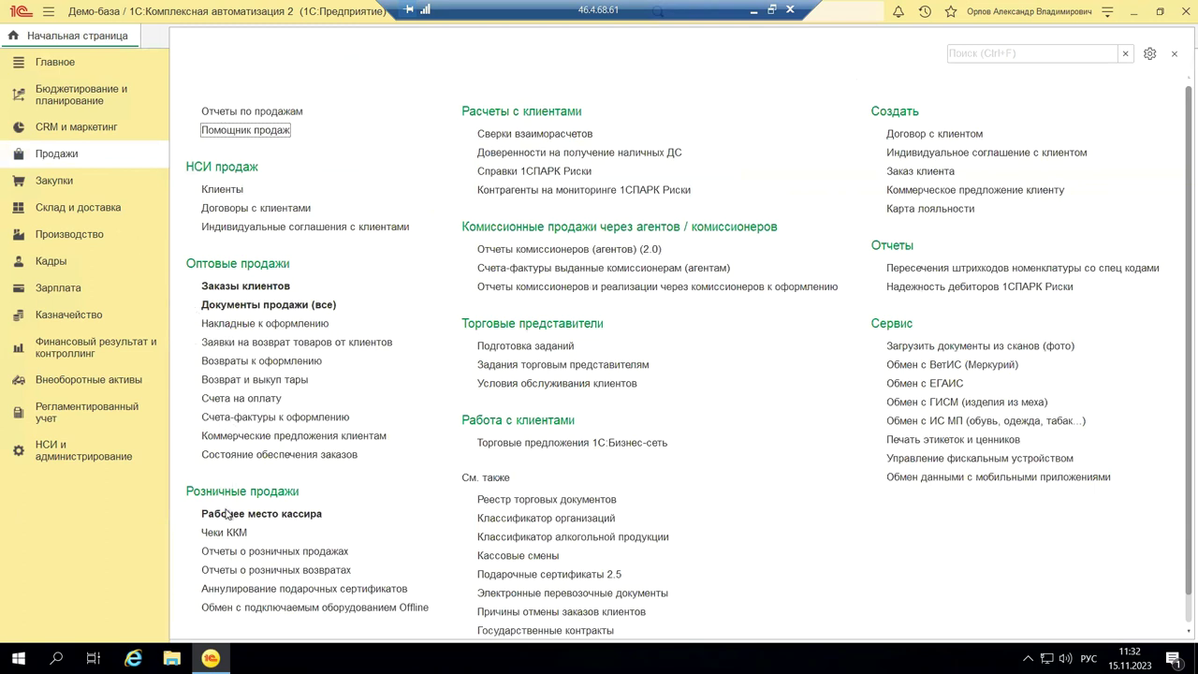
pyautogui.click(303, 517)
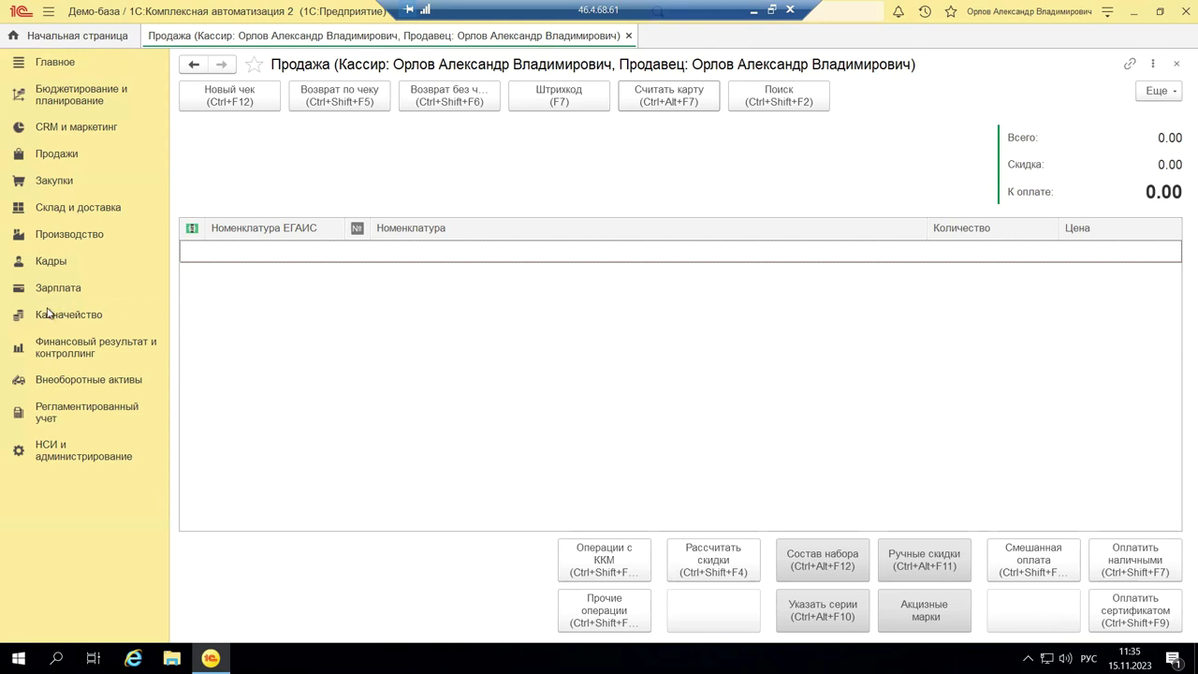
pyautogui.click(1174, 66)
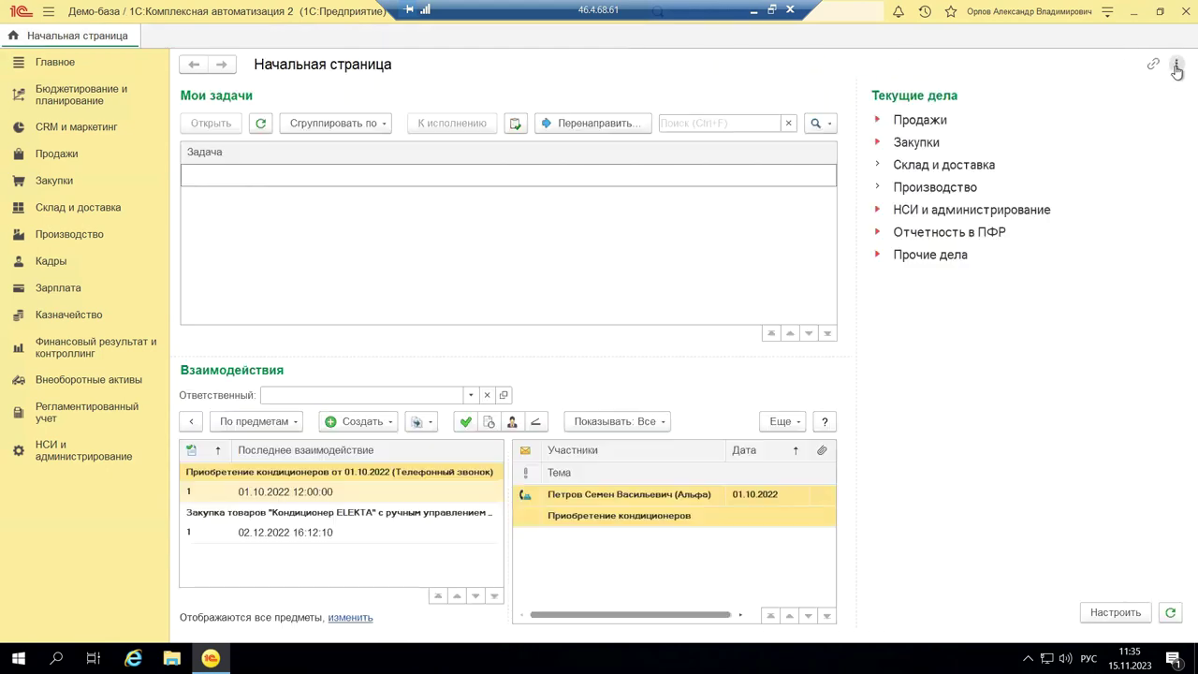
# - Open Отчеты по продажам in the Продажи section and examine the reports in the Розничные продажи group
pyautogui.click(56, 155)
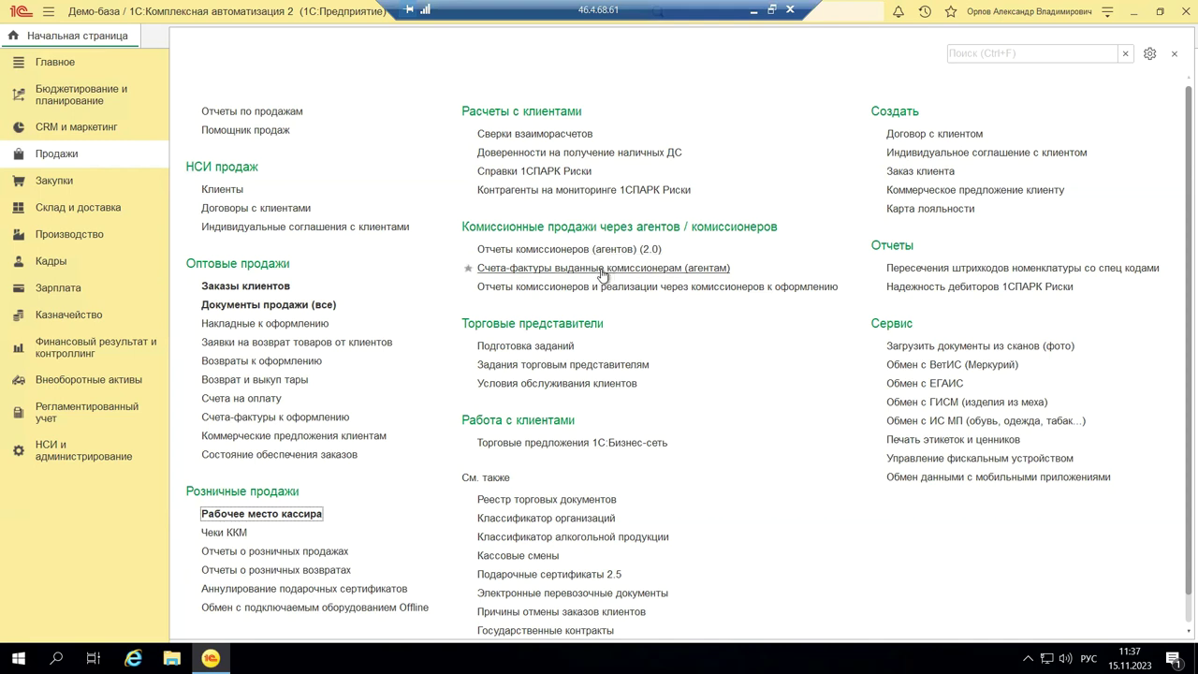
pyautogui.click(230, 114)
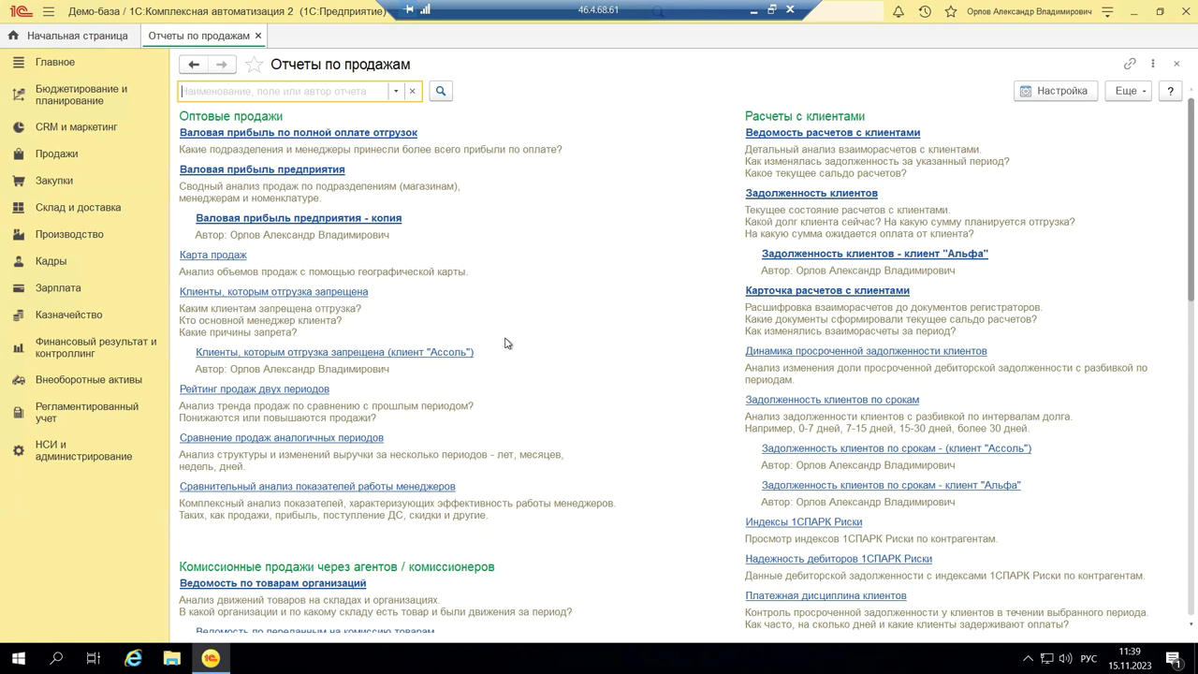
pyautogui.scroll(-5, 506, 344)
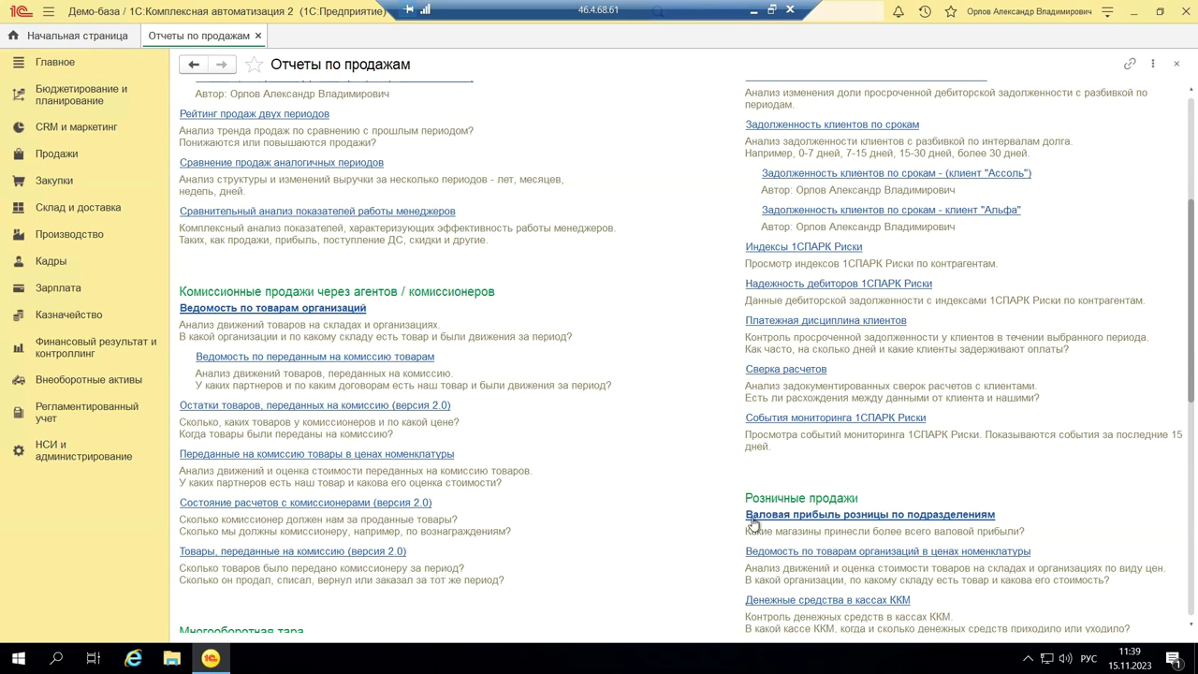
pyautogui.scroll(-3, 754, 522)
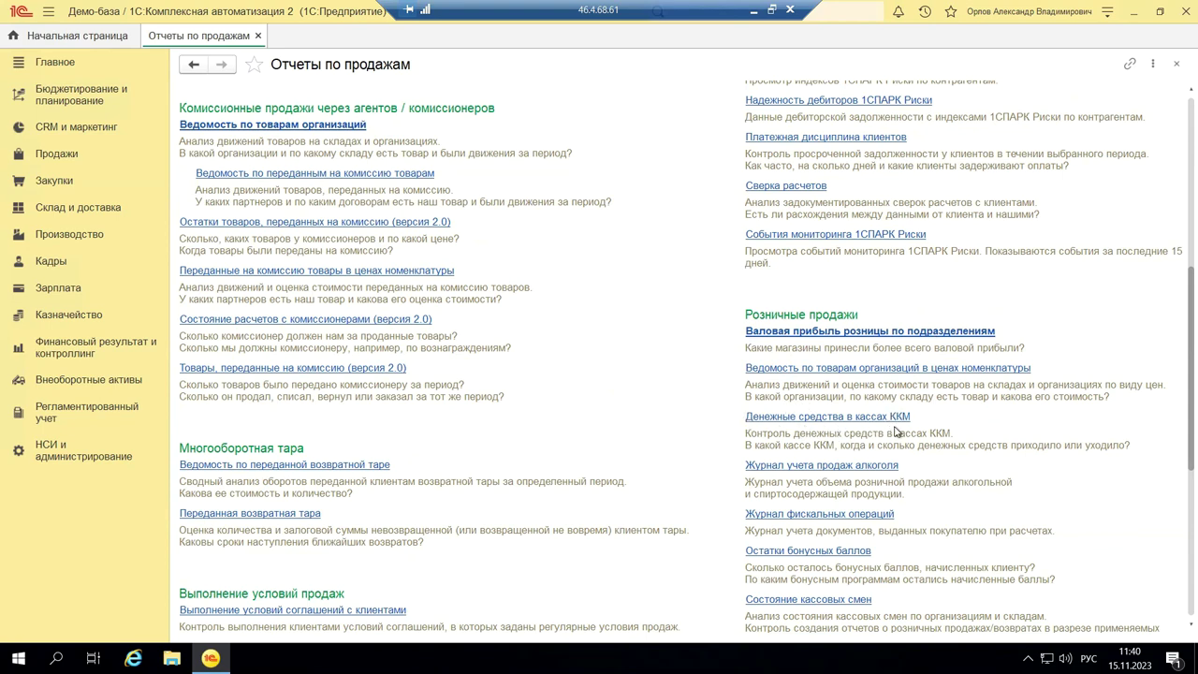
# - Generate the Валовая прибыль розницы по подразделениям report for 01.11.2023 to 30.11.2023
pyautogui.click(777, 332)
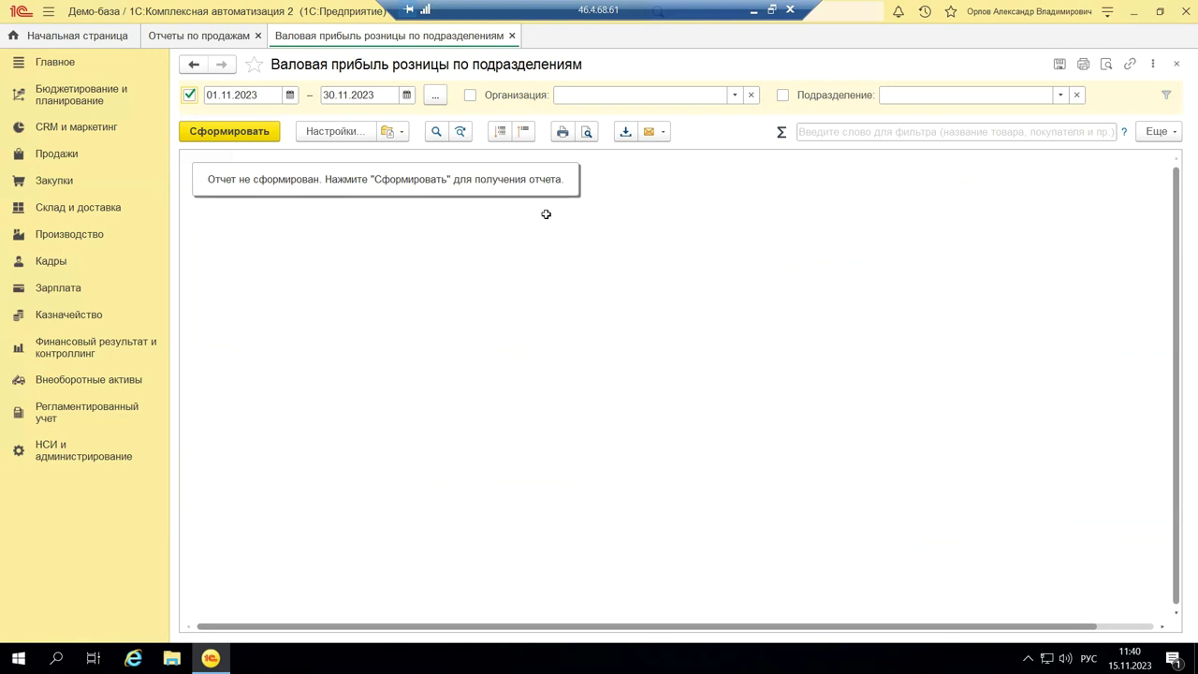
pyautogui.click(260, 134)
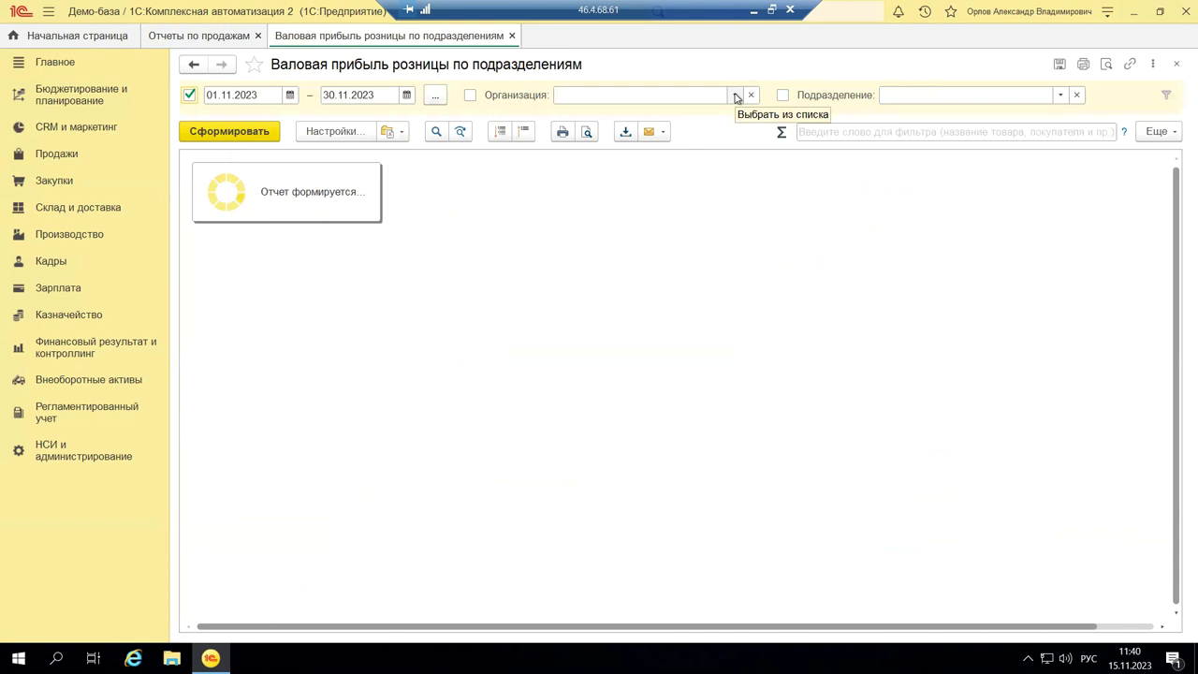
pyautogui.click(735, 96)
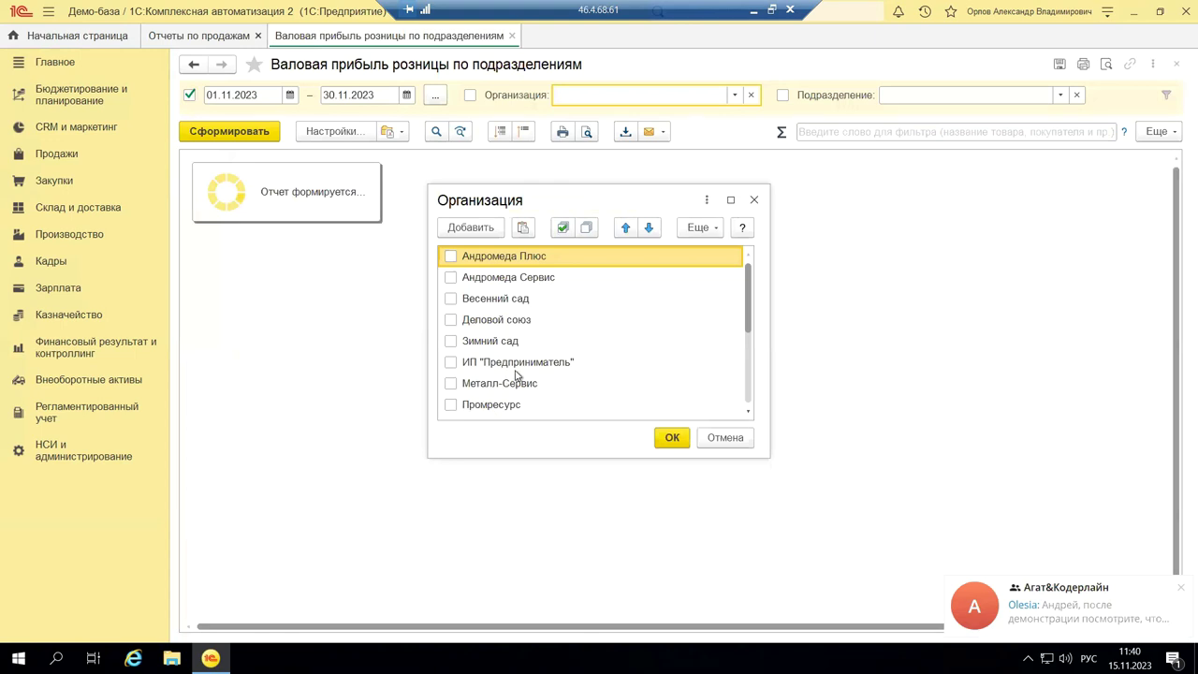
pyautogui.click(563, 229)
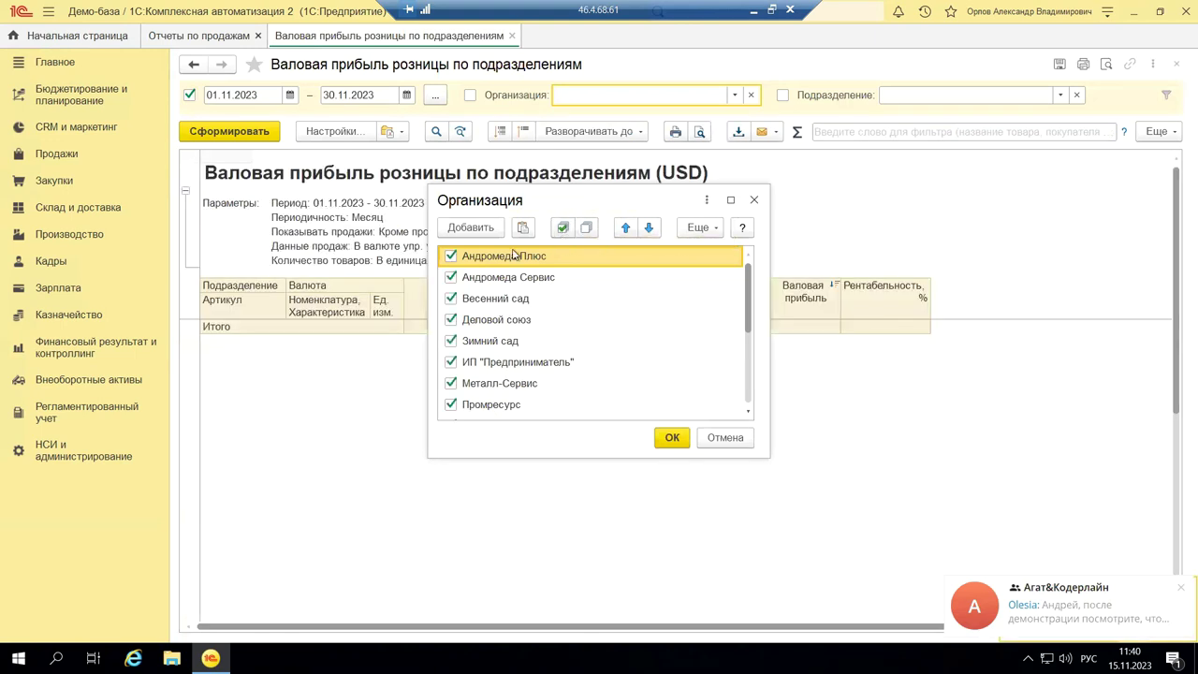
pyautogui.click(755, 202)
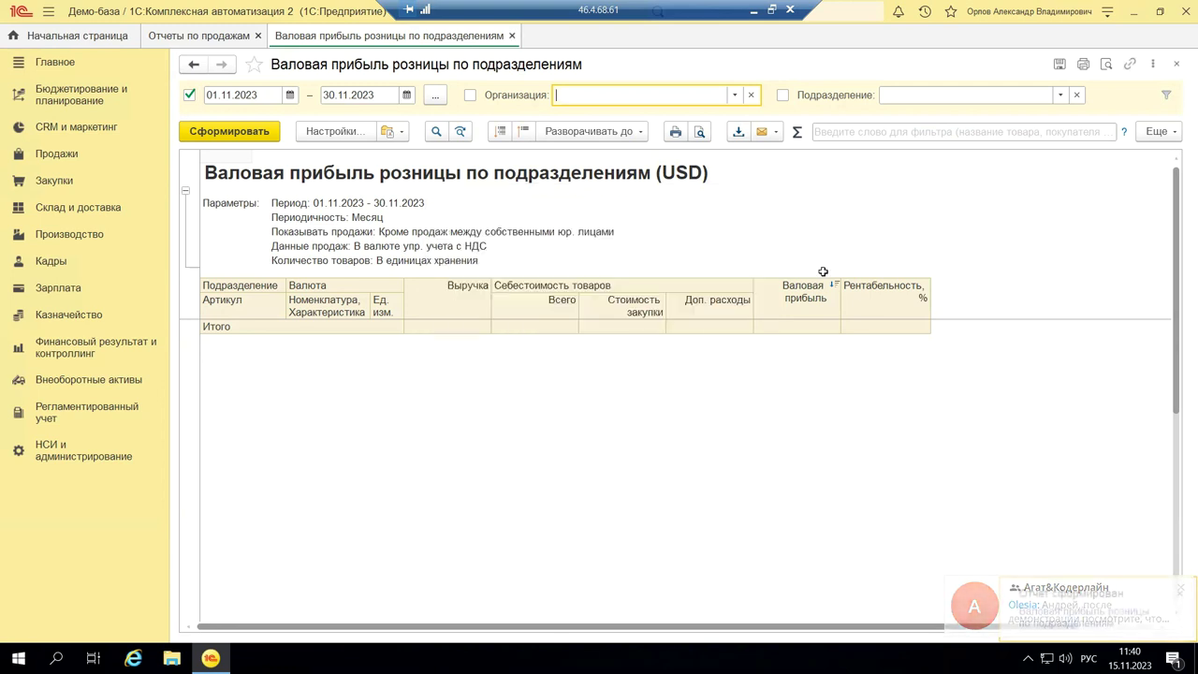
# - Close the gross profit report and view the remaining retail reports in the Отчеты по продажам list
pyautogui.click(1177, 597)
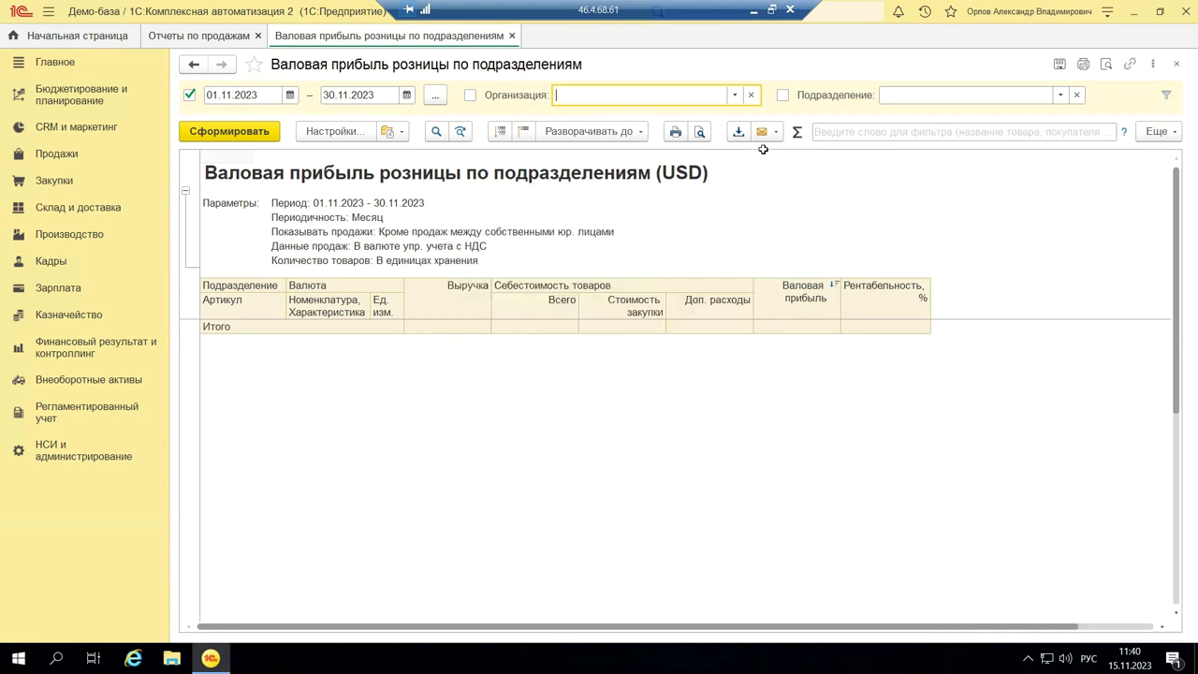
pyautogui.click(1177, 65)
pyautogui.scroll(-5, 887, 311)
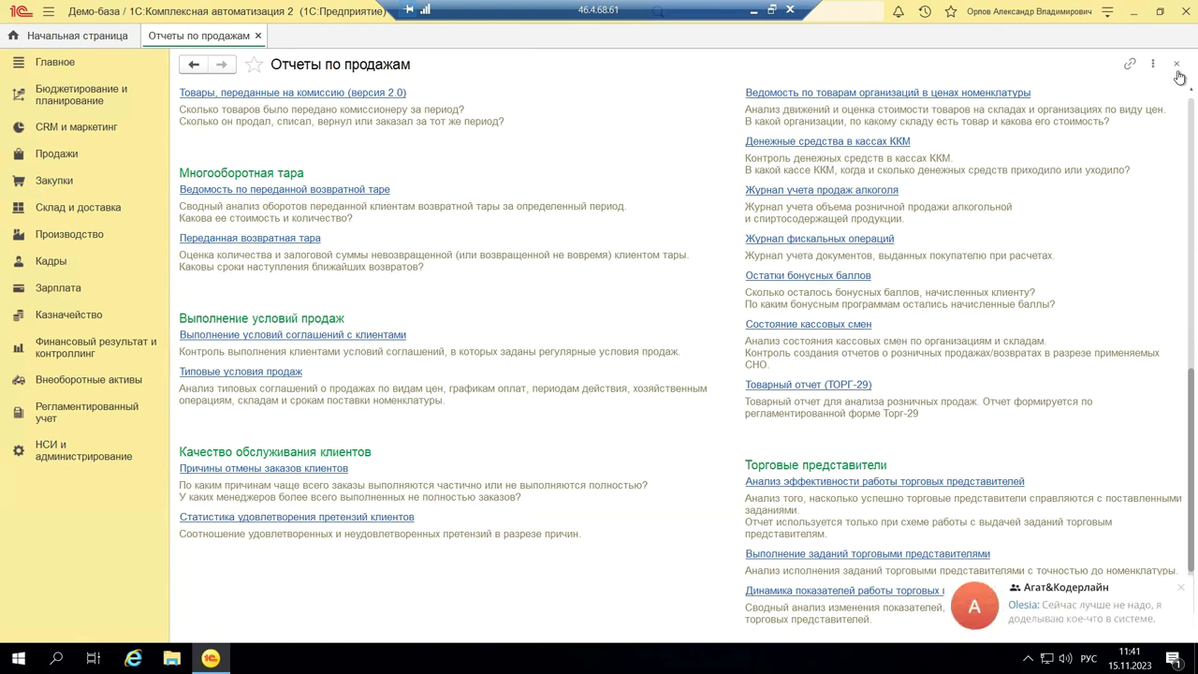
pyautogui.click(1181, 588)
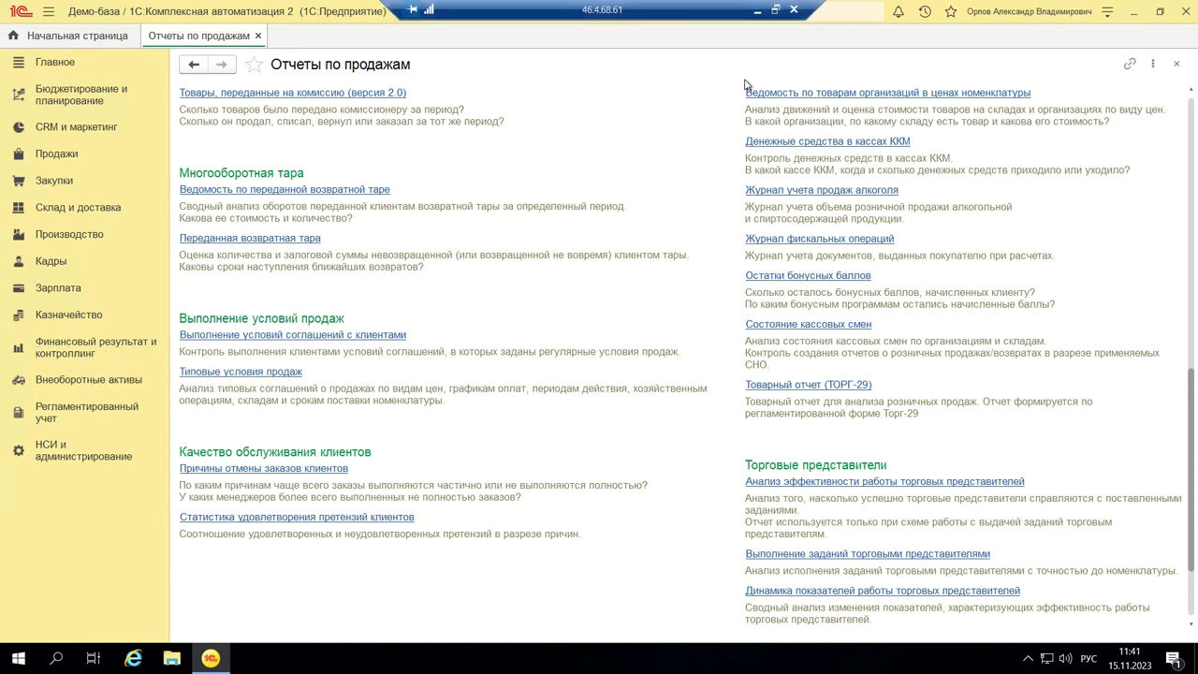
# - Leave the full-screen 1C remote session and switch to the PowerPoint presentation Розничная торговля в 1С ЕРП.pptx
pyautogui.press('ctrl+alt+Break')
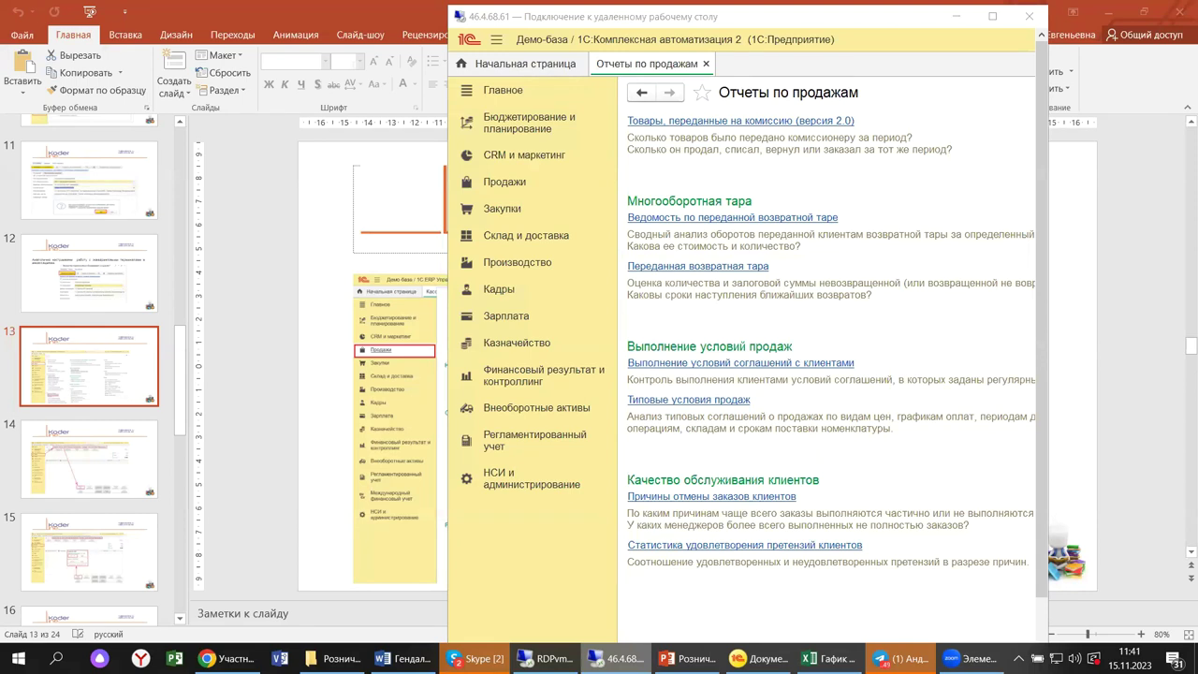
pyautogui.click(674, 657)
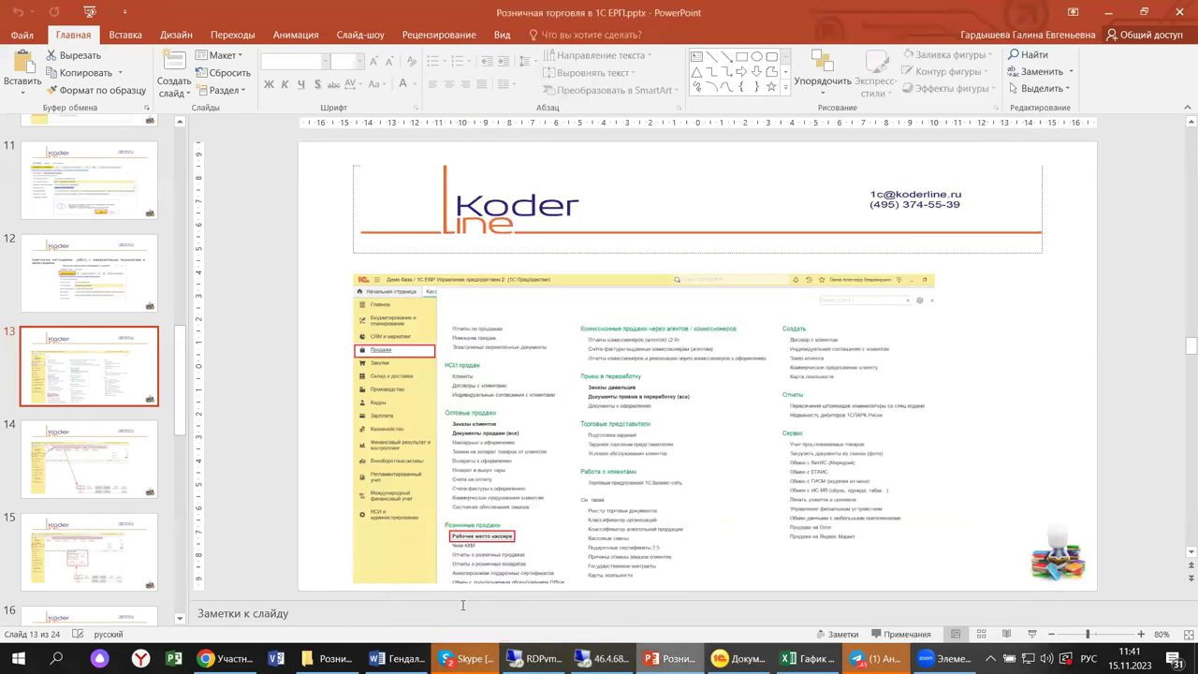
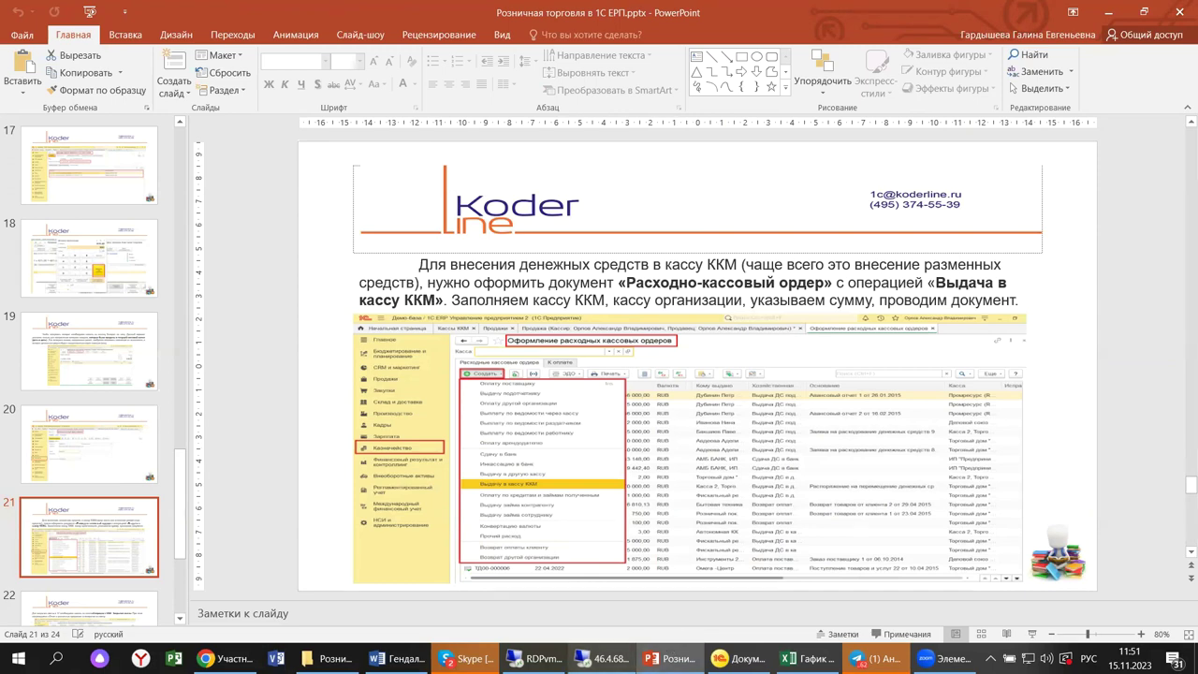
# - Switch back to the full-screen 1C remote session and open Приходные кассовые ордера in the Казначейство section
pyautogui.click(603, 658)
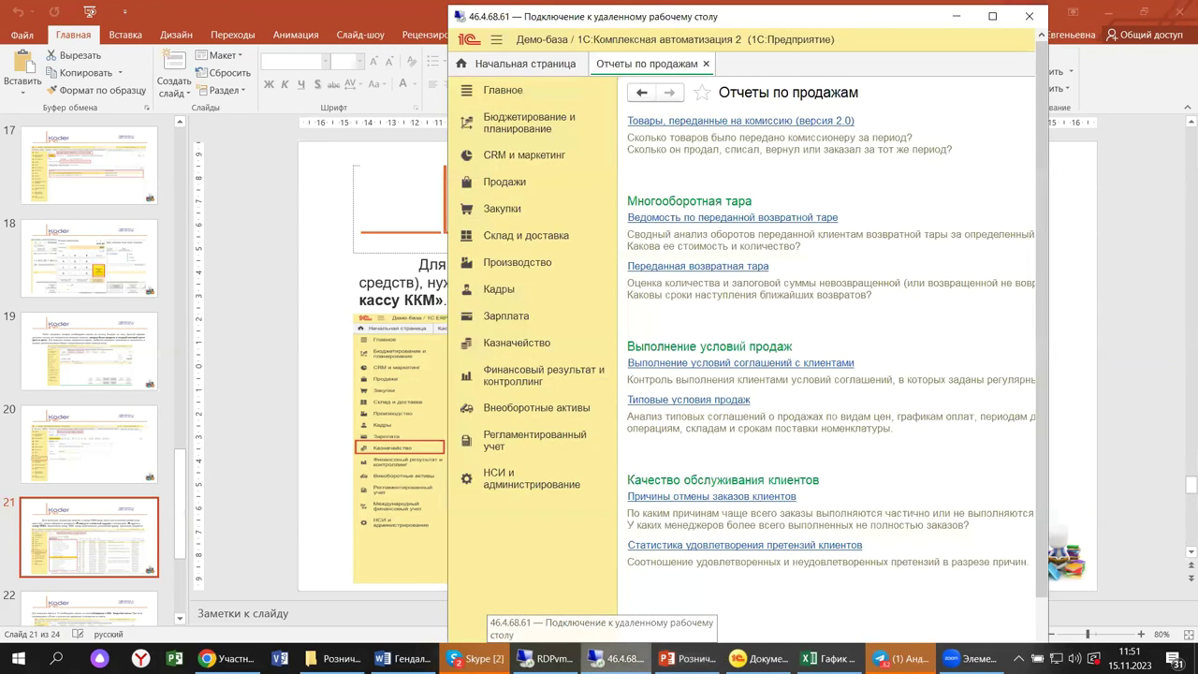
pyautogui.click(992, 16)
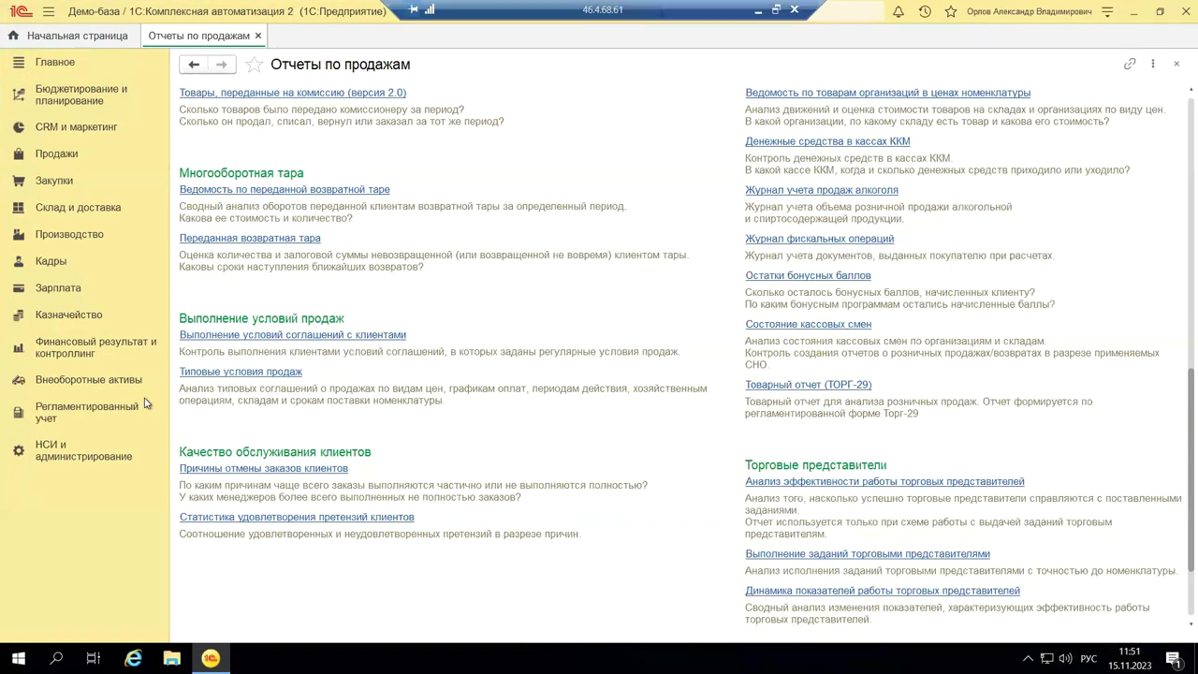
pyautogui.click(80, 323)
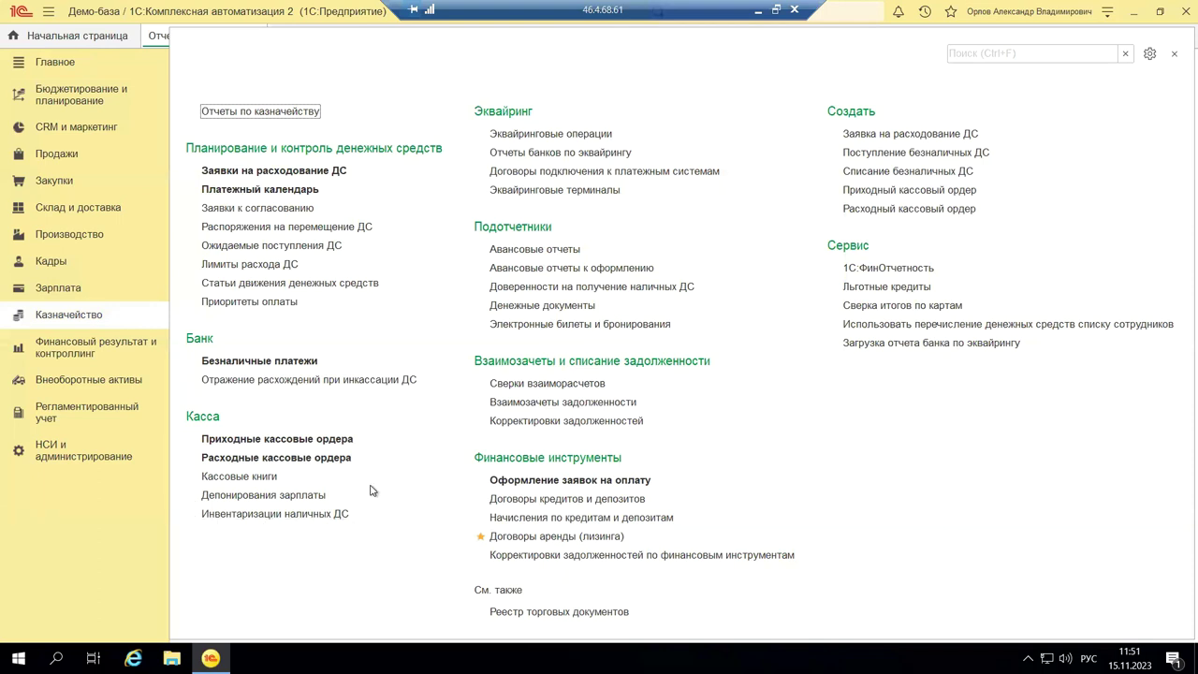
pyautogui.click(281, 440)
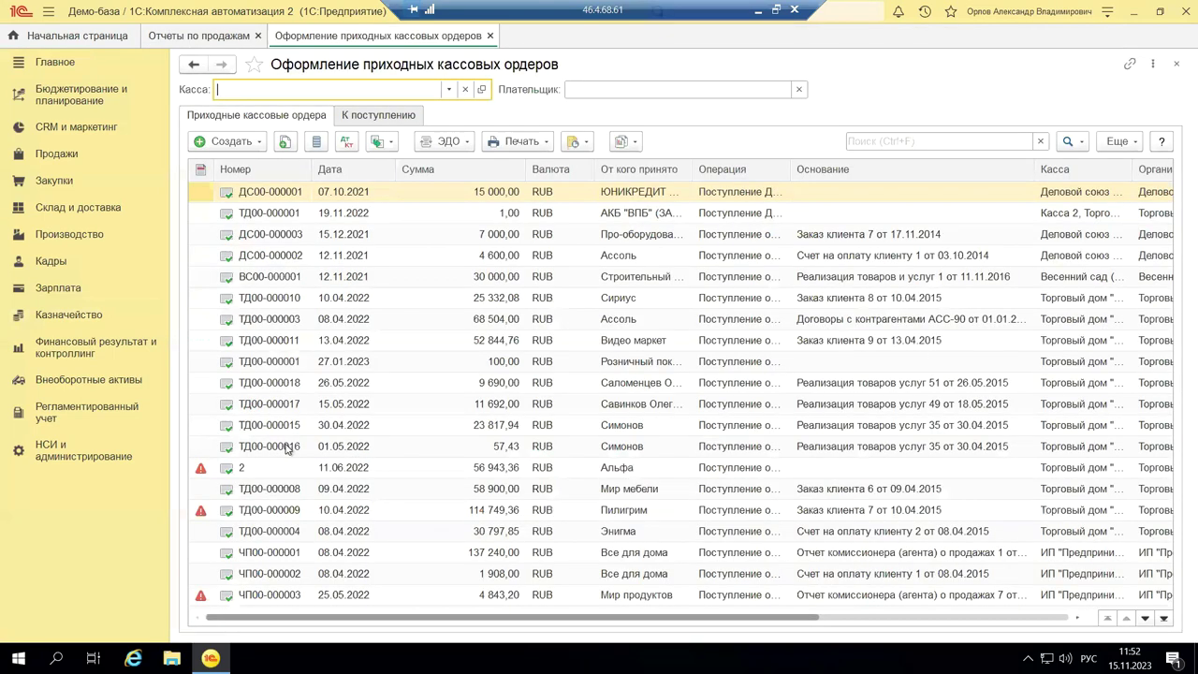
# - Examine the main, payment breakdown and print details of the 30 000,00 RUB incoming cash order dated 12.11.2021, and close it and the list
pyautogui.click(496, 277)
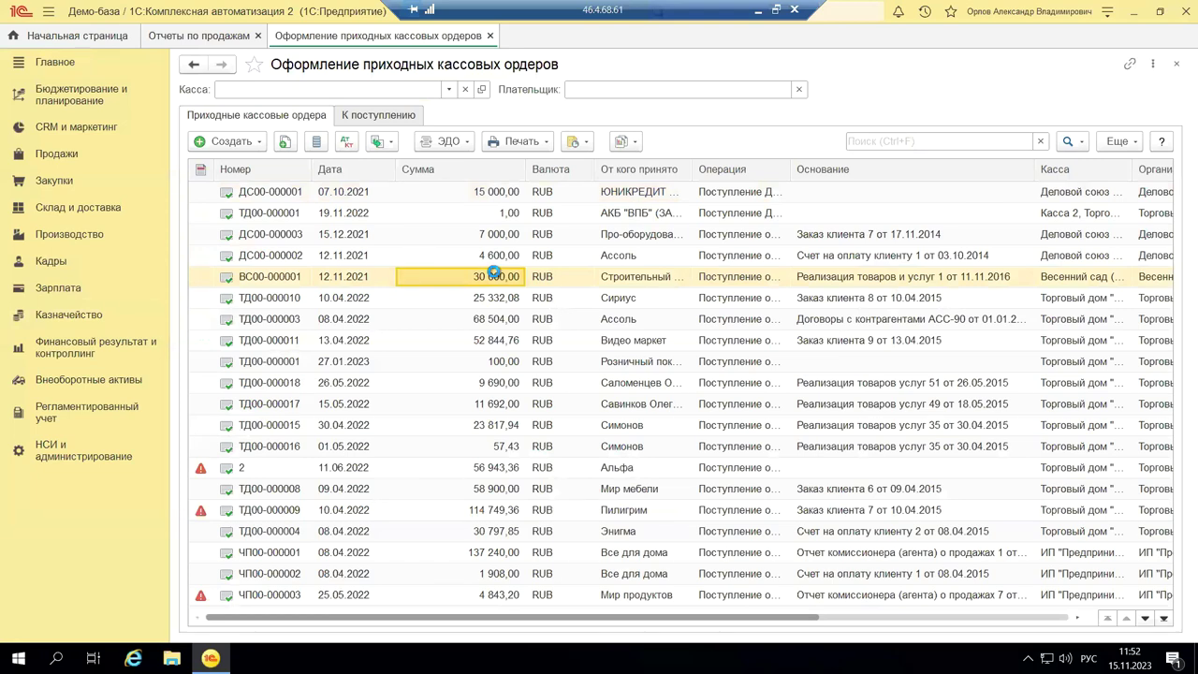
pyautogui.doubleClick(494, 273)
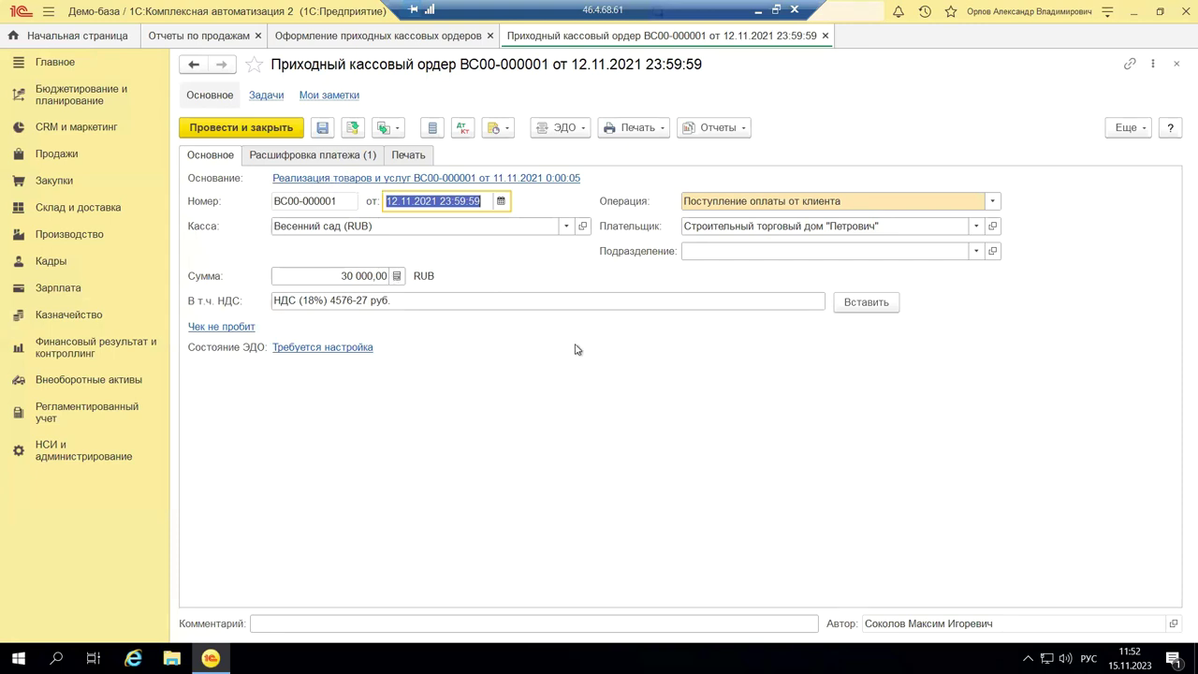
pyautogui.click(255, 158)
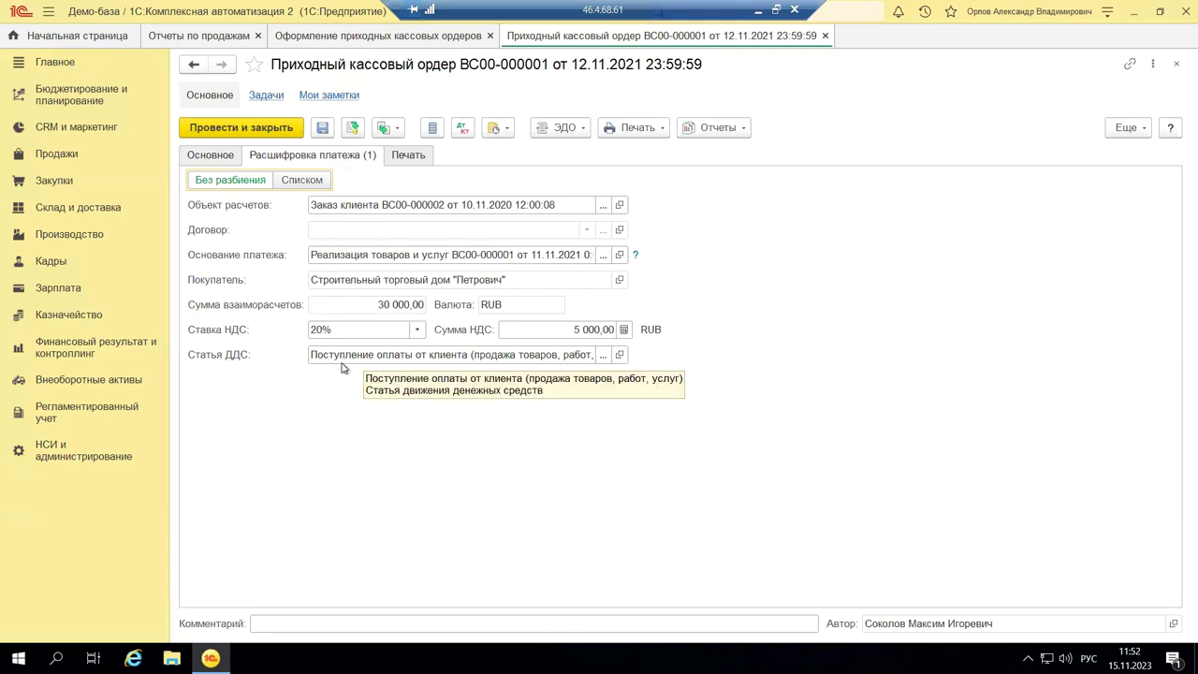
pyautogui.click(418, 159)
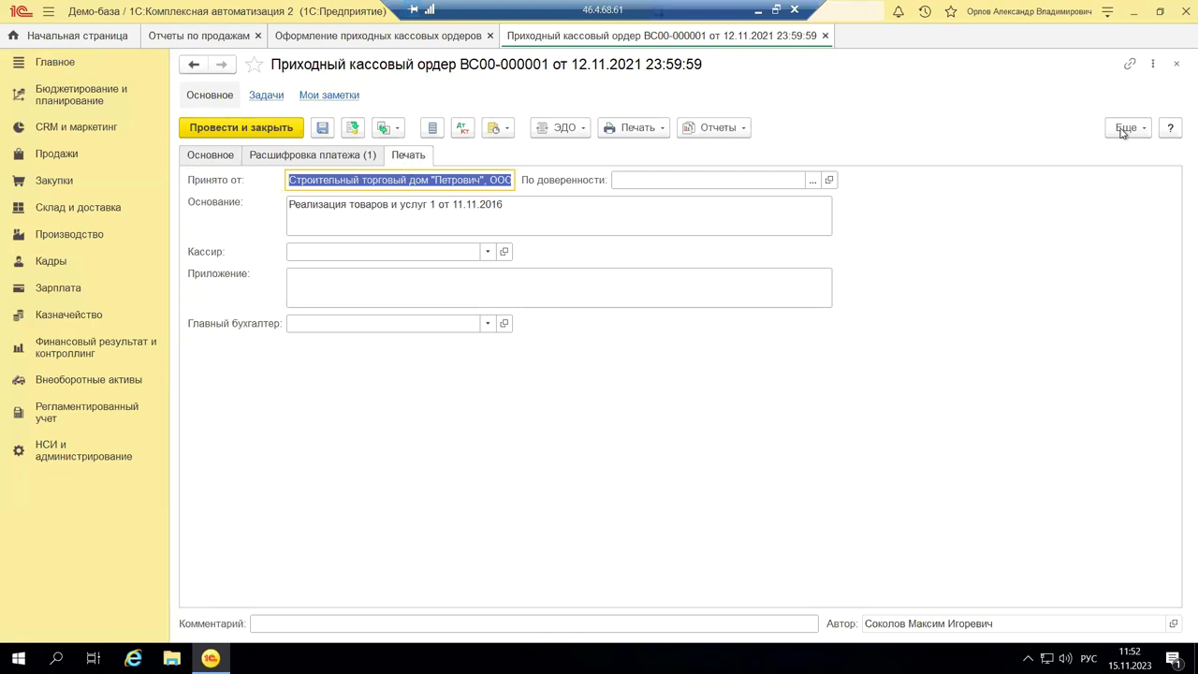
pyautogui.click(1176, 67)
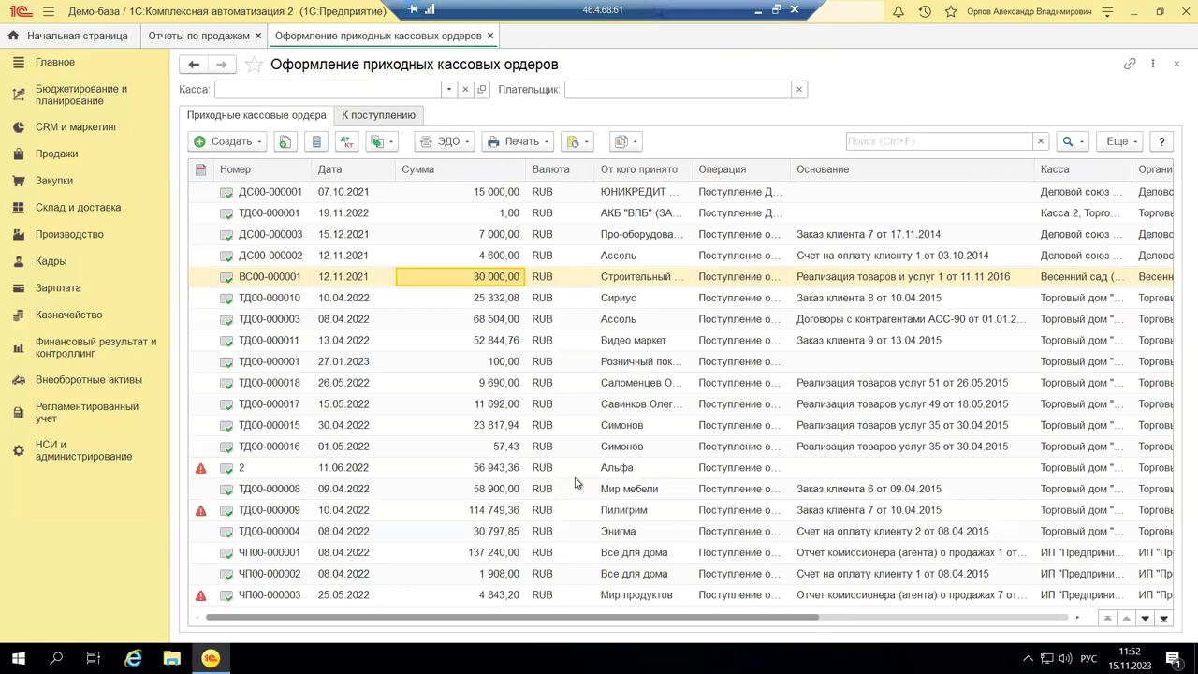
pyautogui.click(1175, 63)
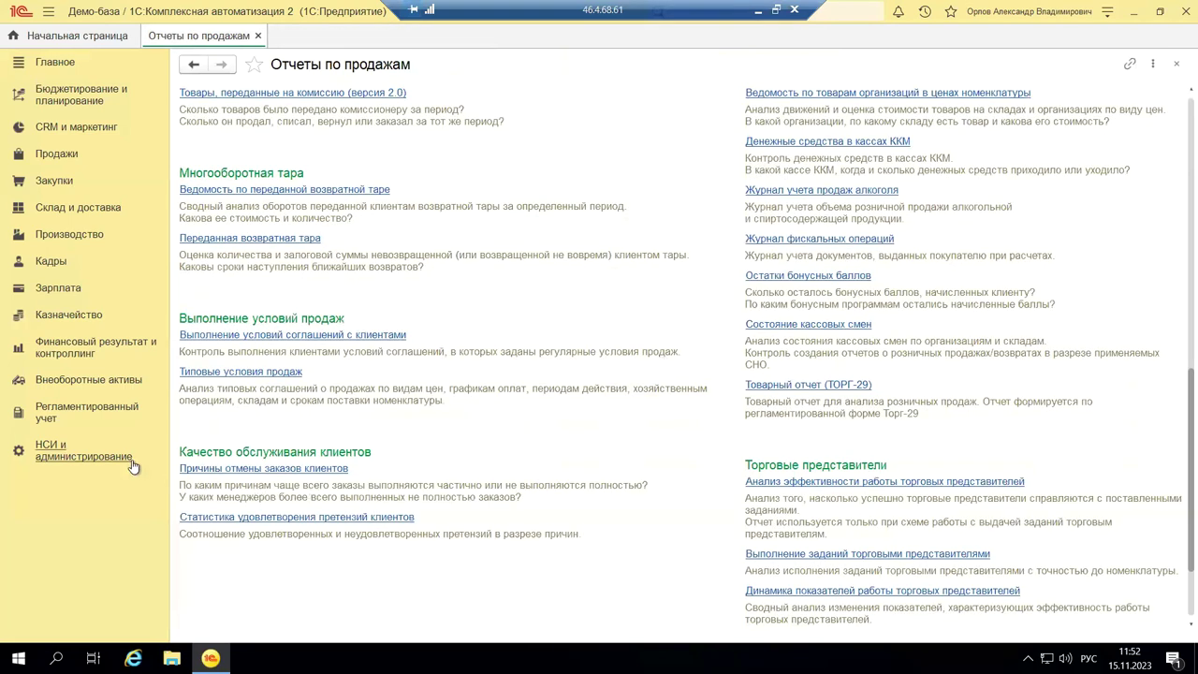
# - Open Расходные кассовые ордера in the Казначейство section and view the 133 148,00 RUB order dated 20.04.2022
pyautogui.click(73, 316)
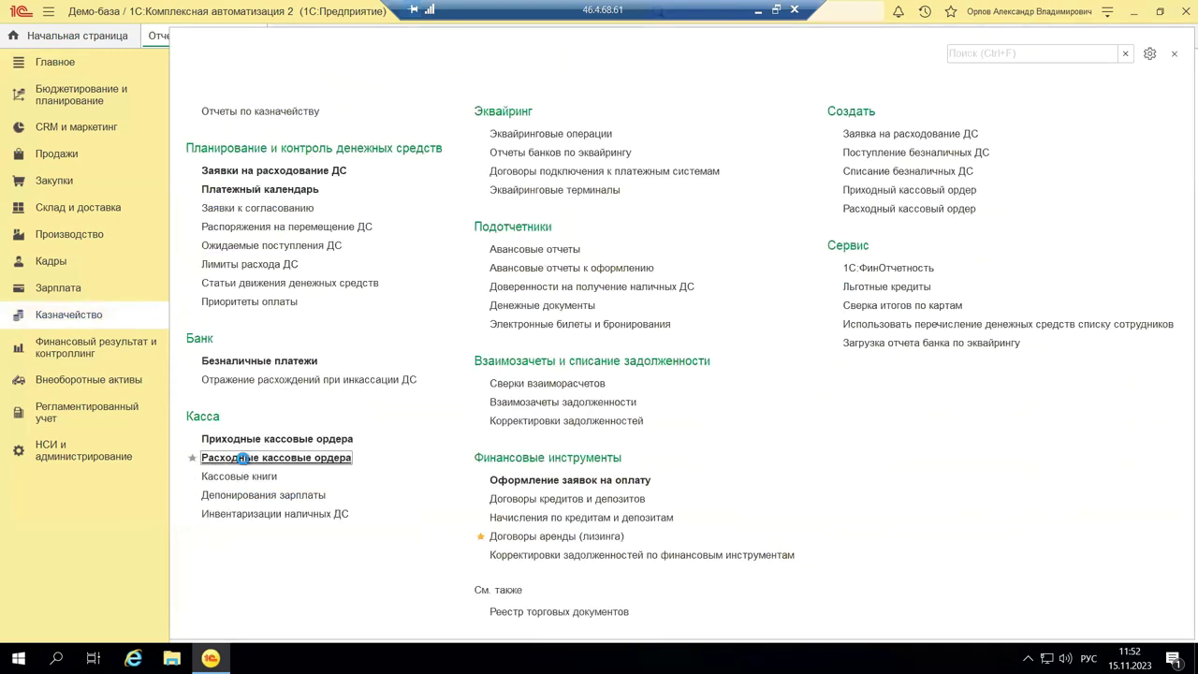
pyautogui.click(225, 460)
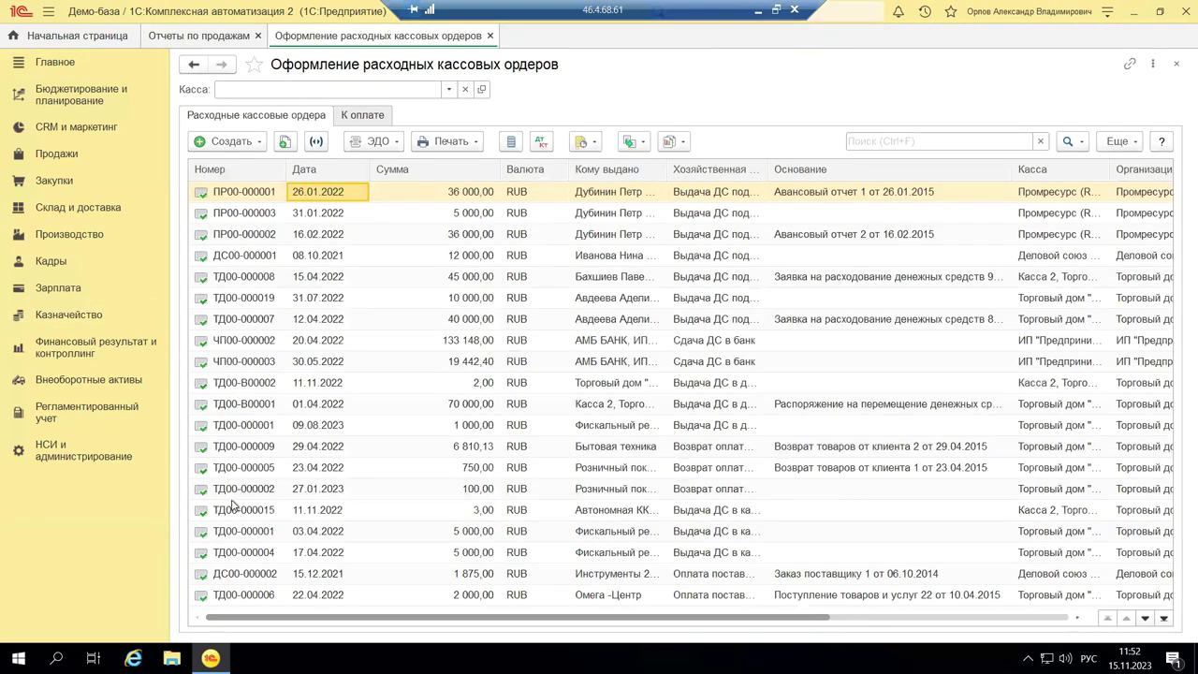
pyautogui.click(465, 345)
pyautogui.doubleClick(402, 347)
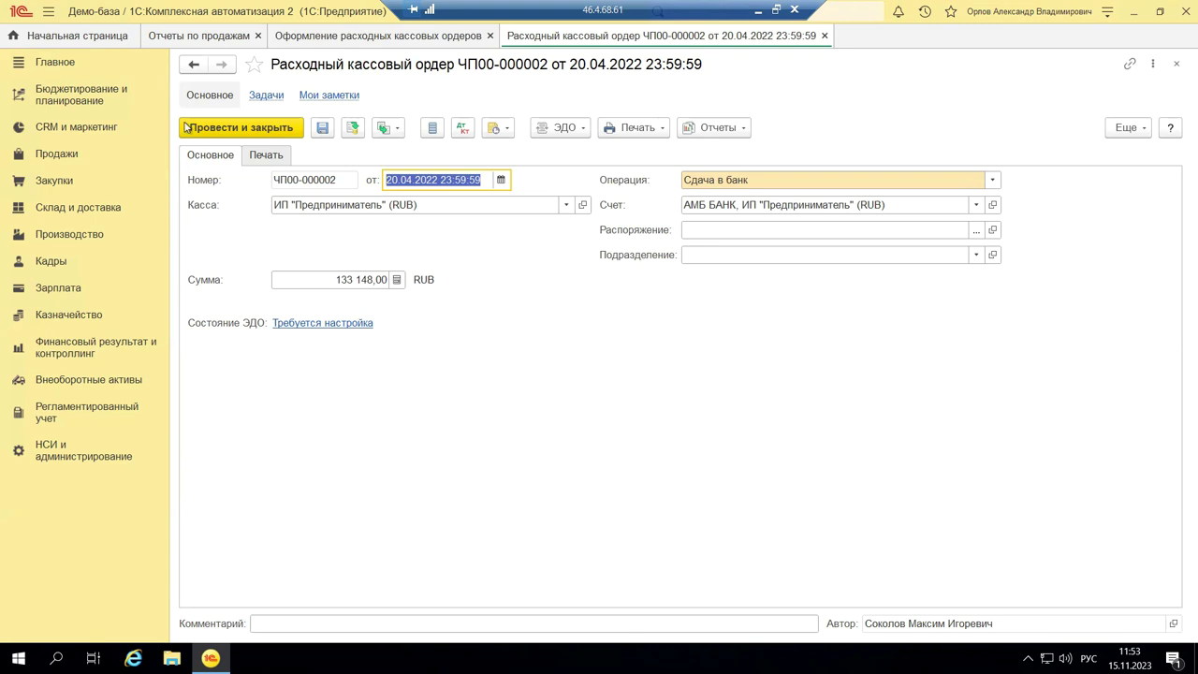
# - Examine the Печать details of the outgoing cash order, including Основание and Приложение, and close the order
pyautogui.click(261, 161)
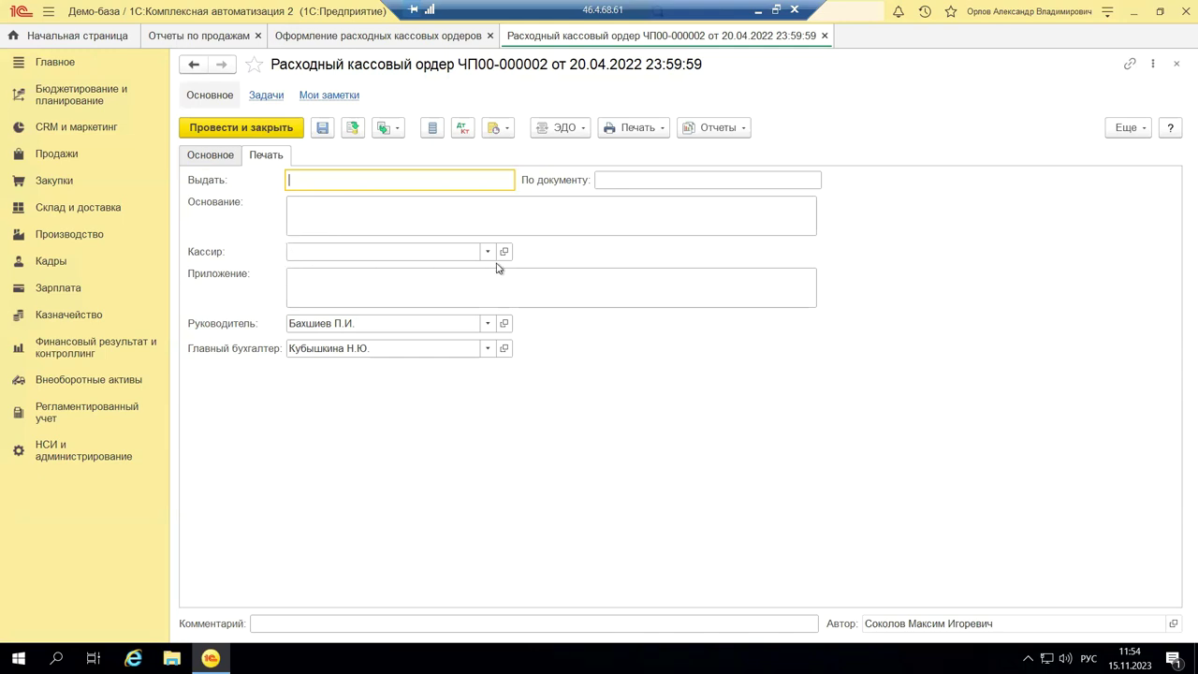
pyautogui.click(373, 280)
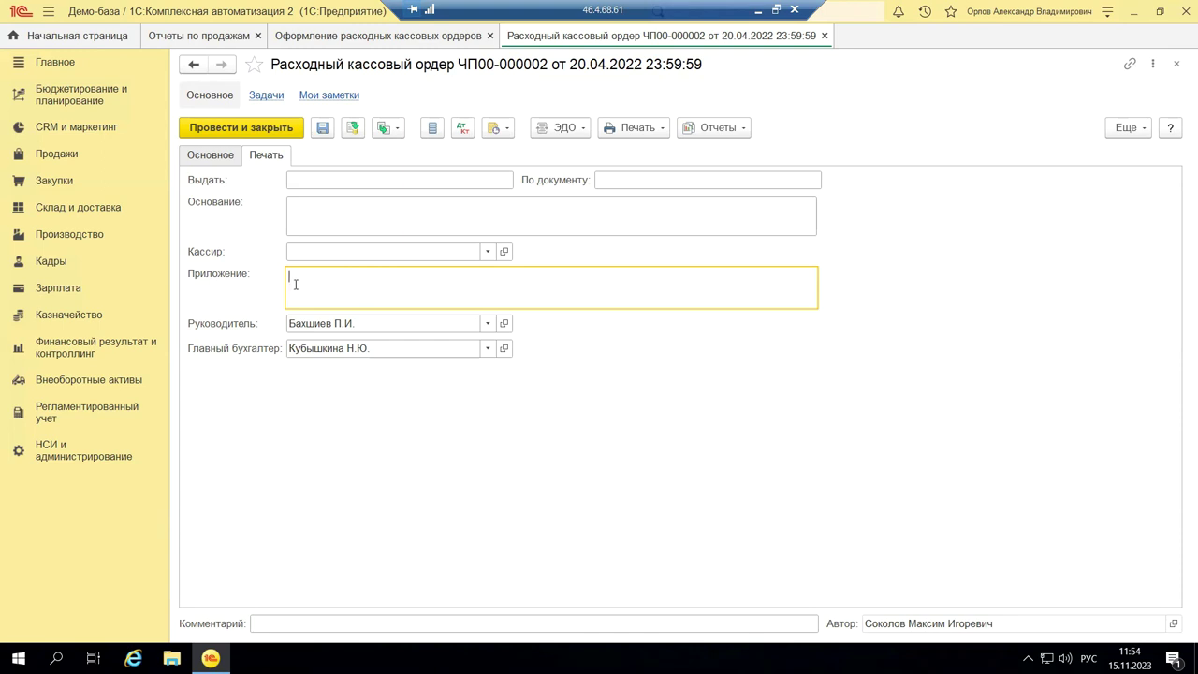
pyautogui.click(290, 218)
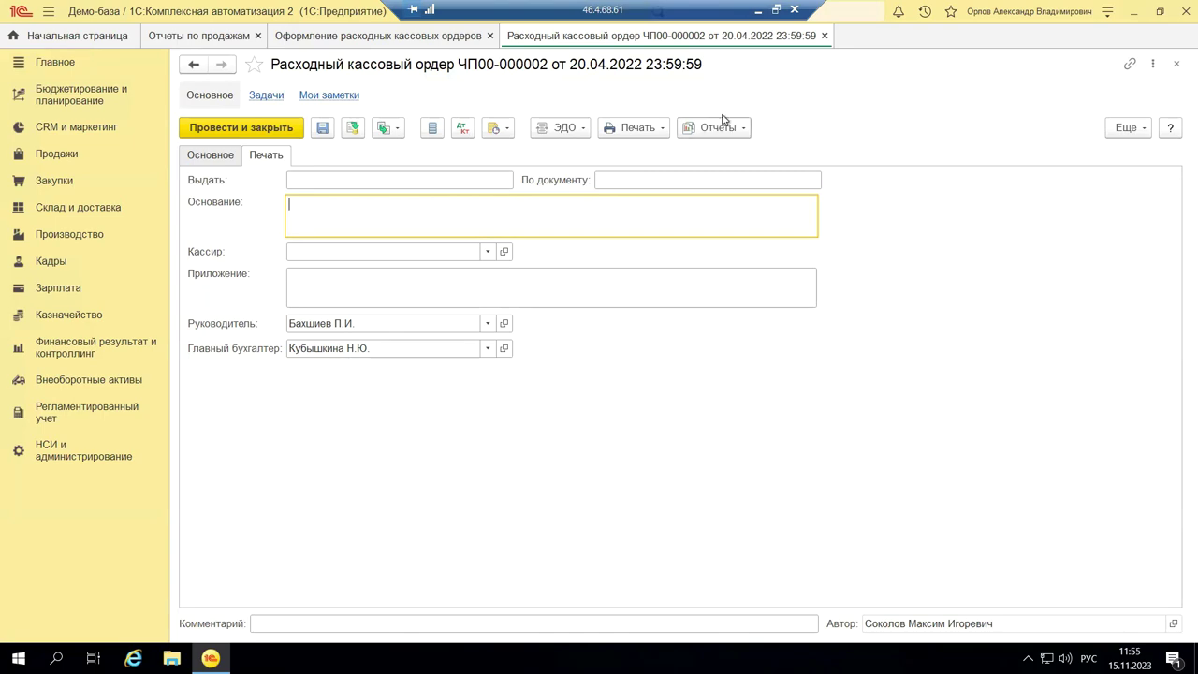
pyautogui.click(1178, 68)
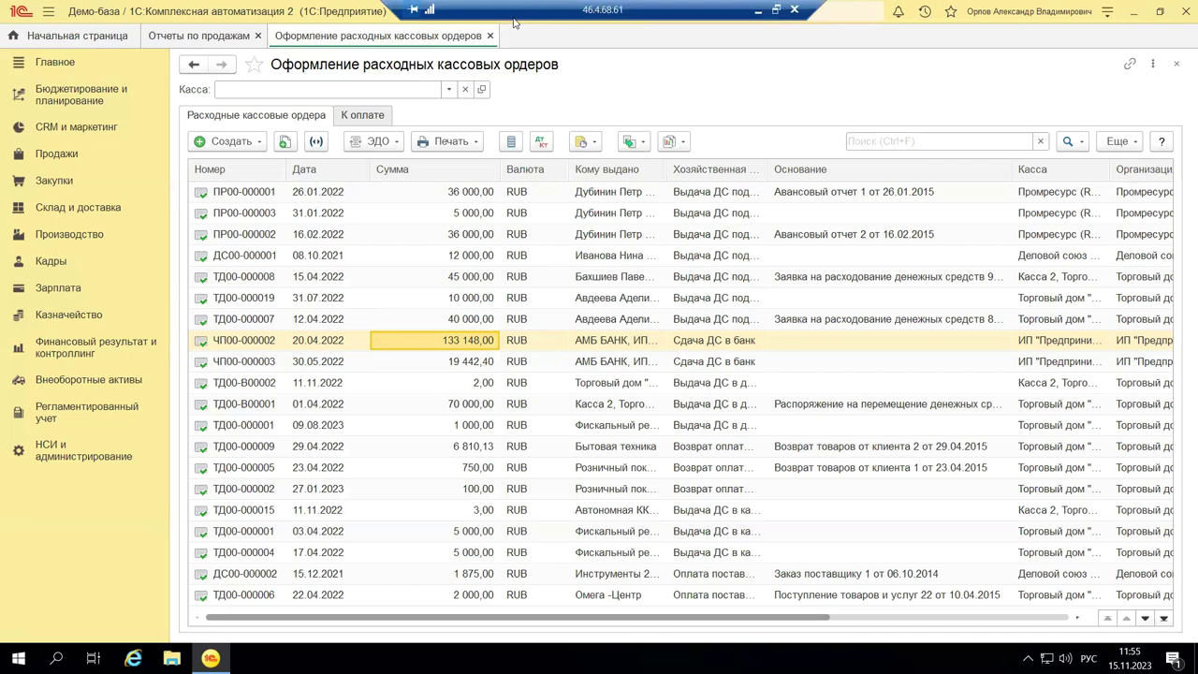
# - Switch to the PowerPoint presentation and display slide 22 about closing the shift through Операции с ККМ
pyautogui.click(759, 11)
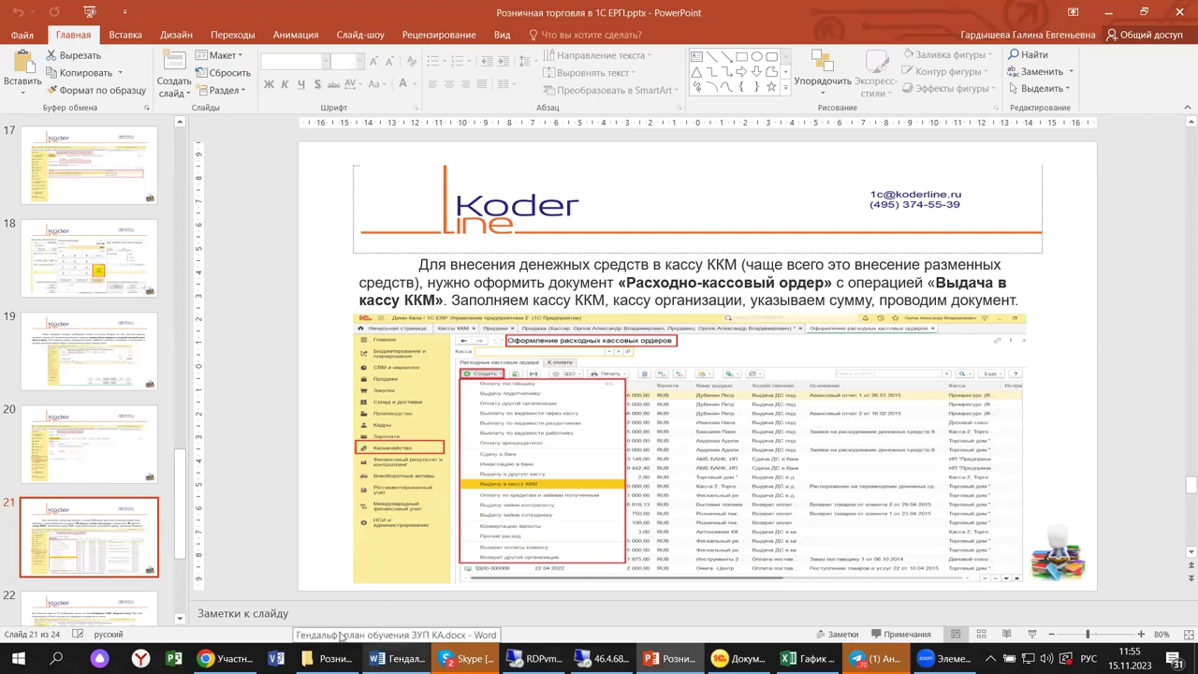
pyautogui.scroll(-3, 34, 584)
pyautogui.scroll(-1, 9, 541)
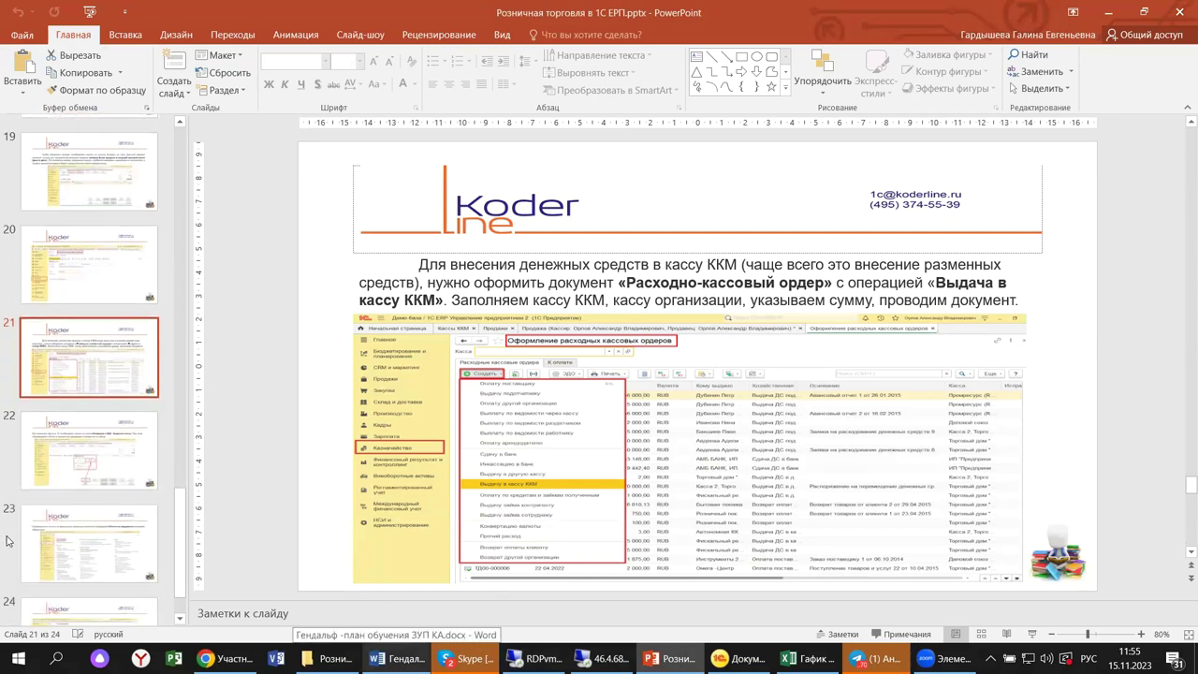
pyautogui.click(110, 466)
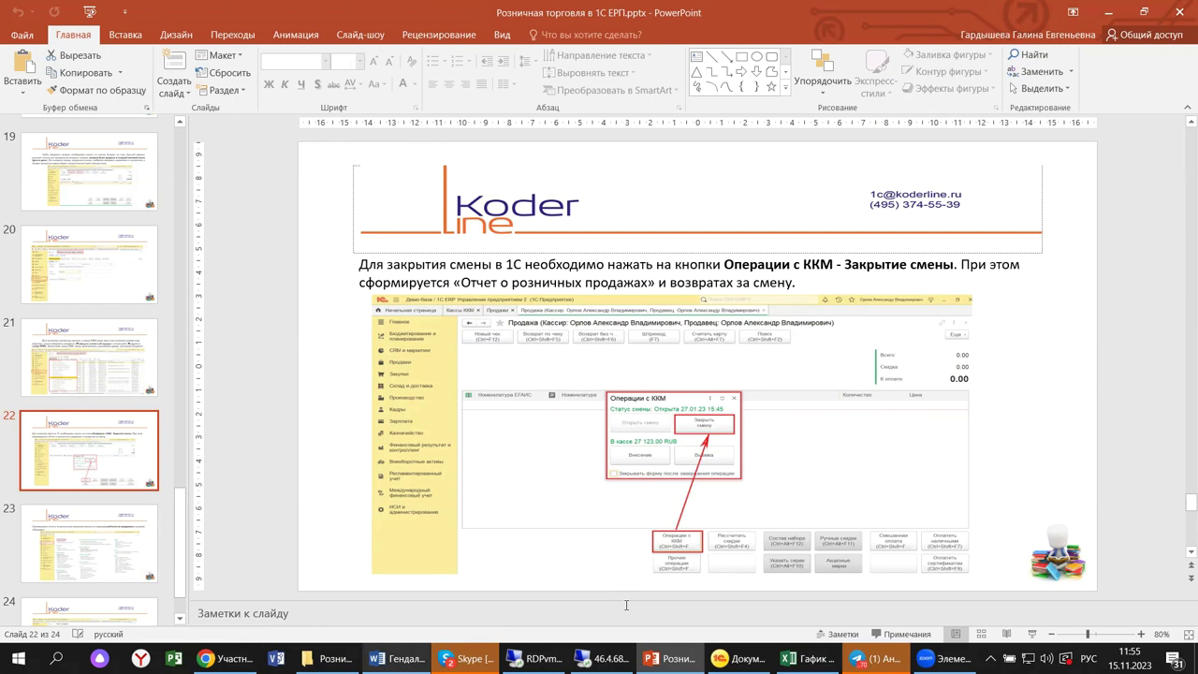
pyautogui.click(617, 423)
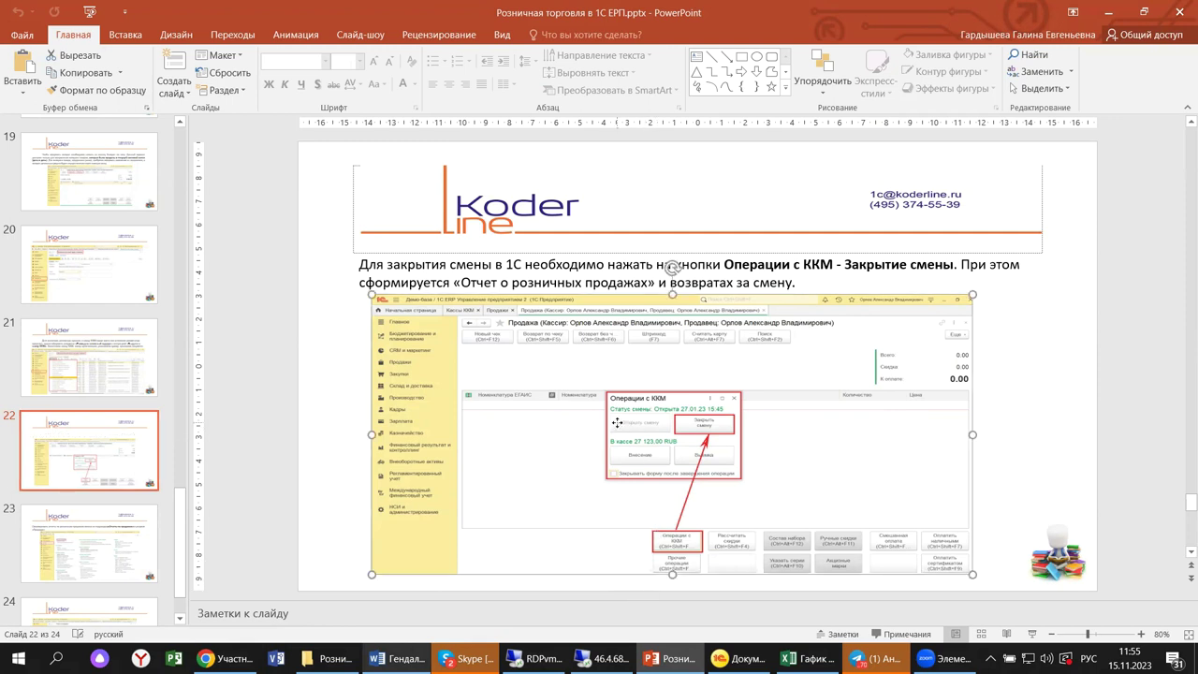